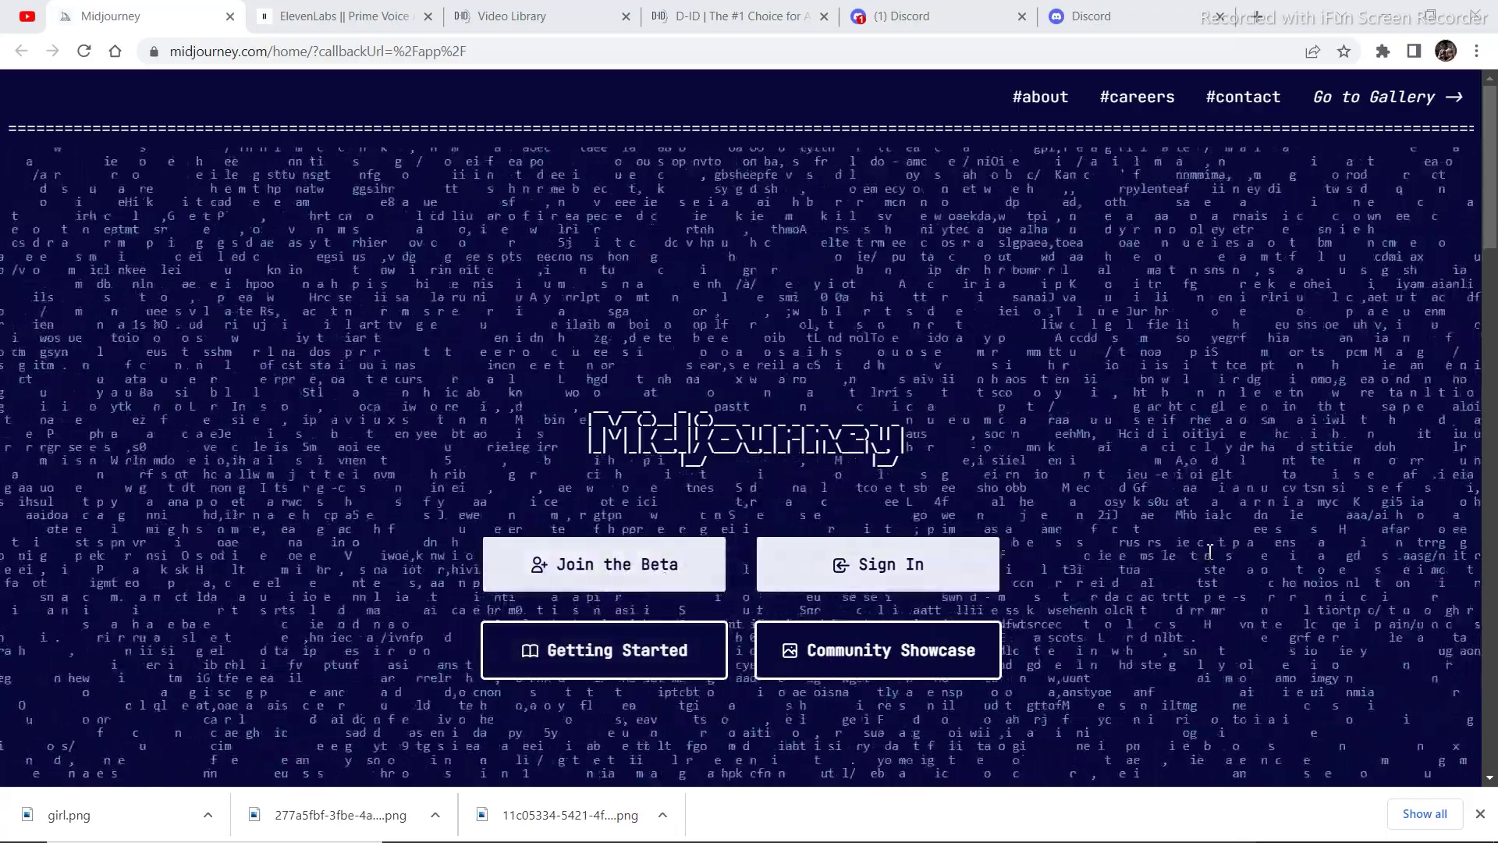
Sign in to Discord and submit an /imagine prompt for a golden-haired, blue-eyed girl portrait.
left_click(944, 581)
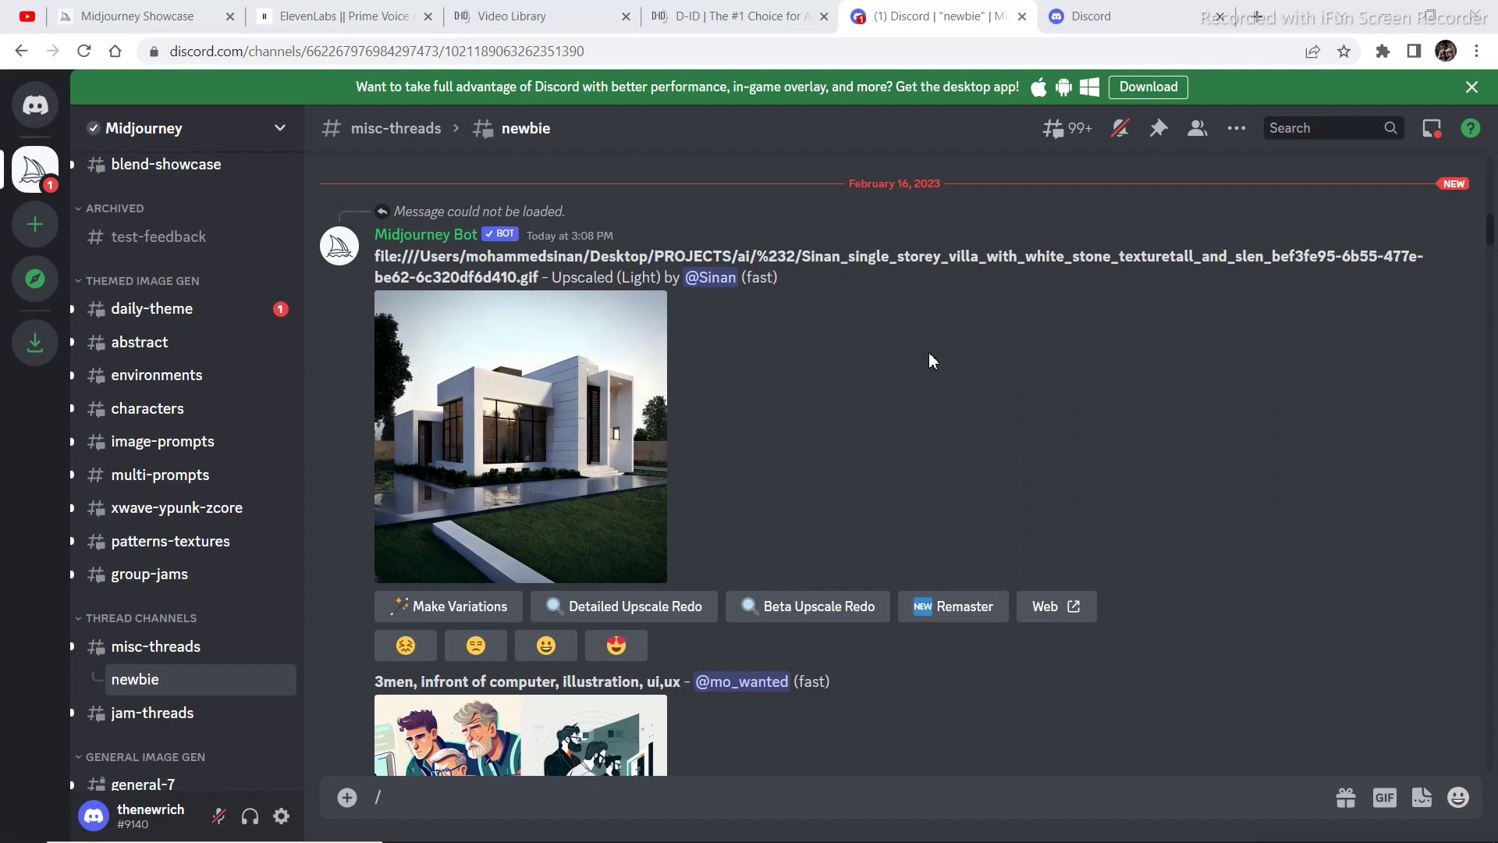
left_click(376, 796)
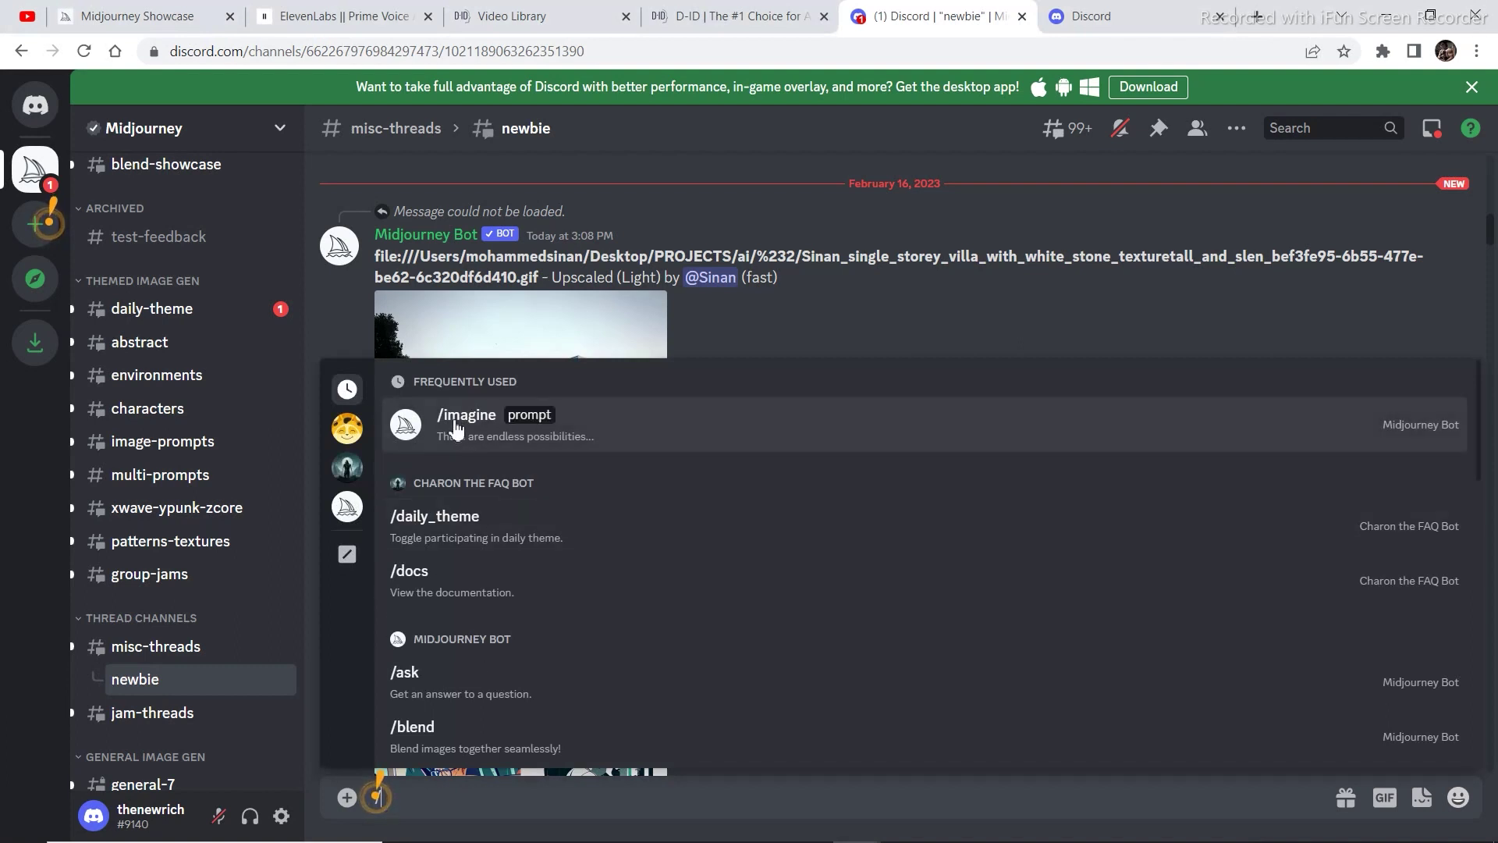
left_click(535, 435)
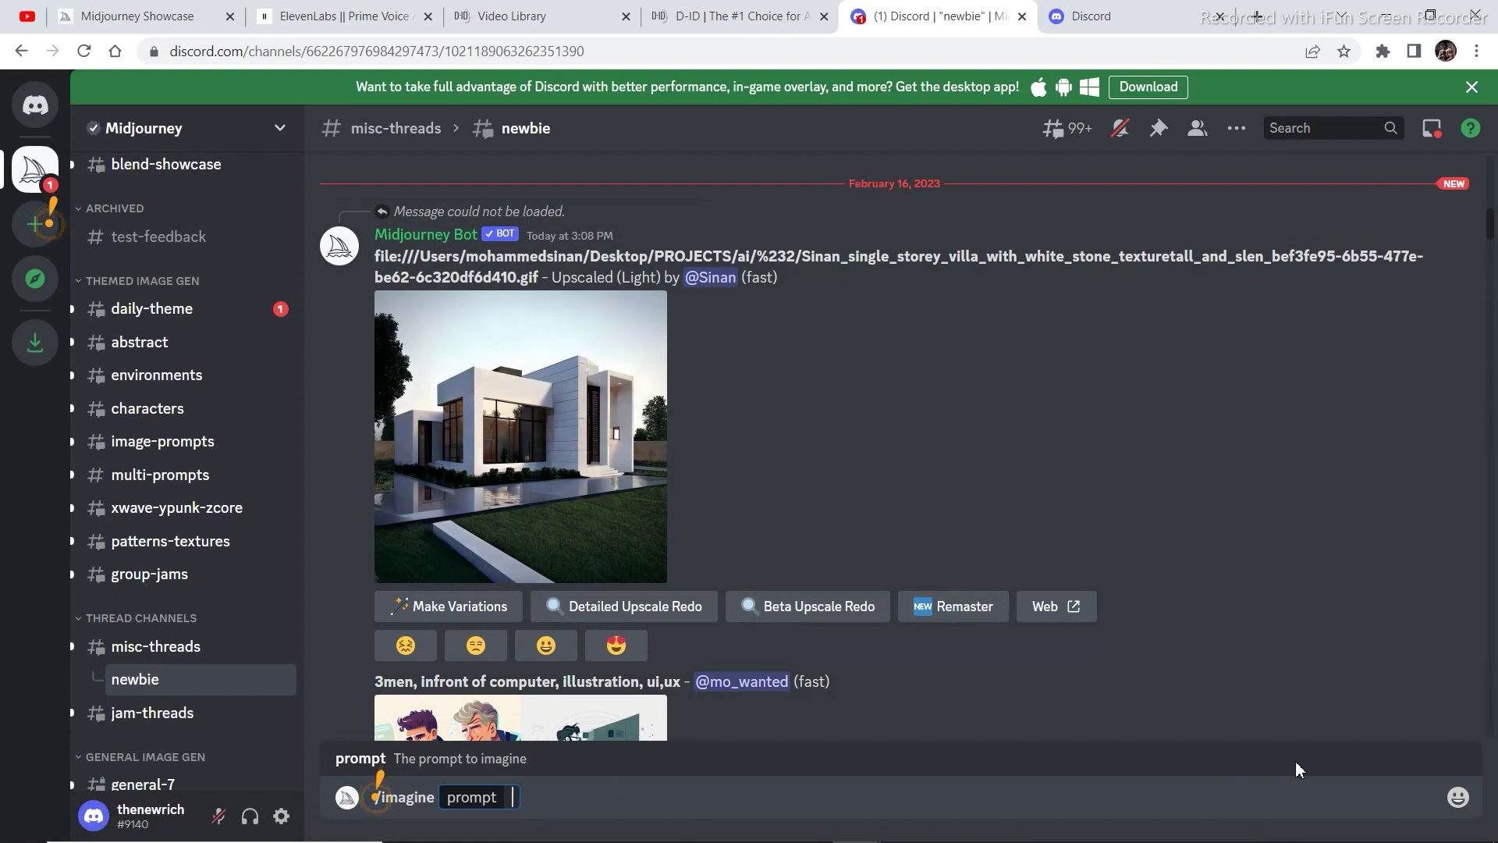
type("a potrait of a girl with golden hair and blue eyes standing in an office")
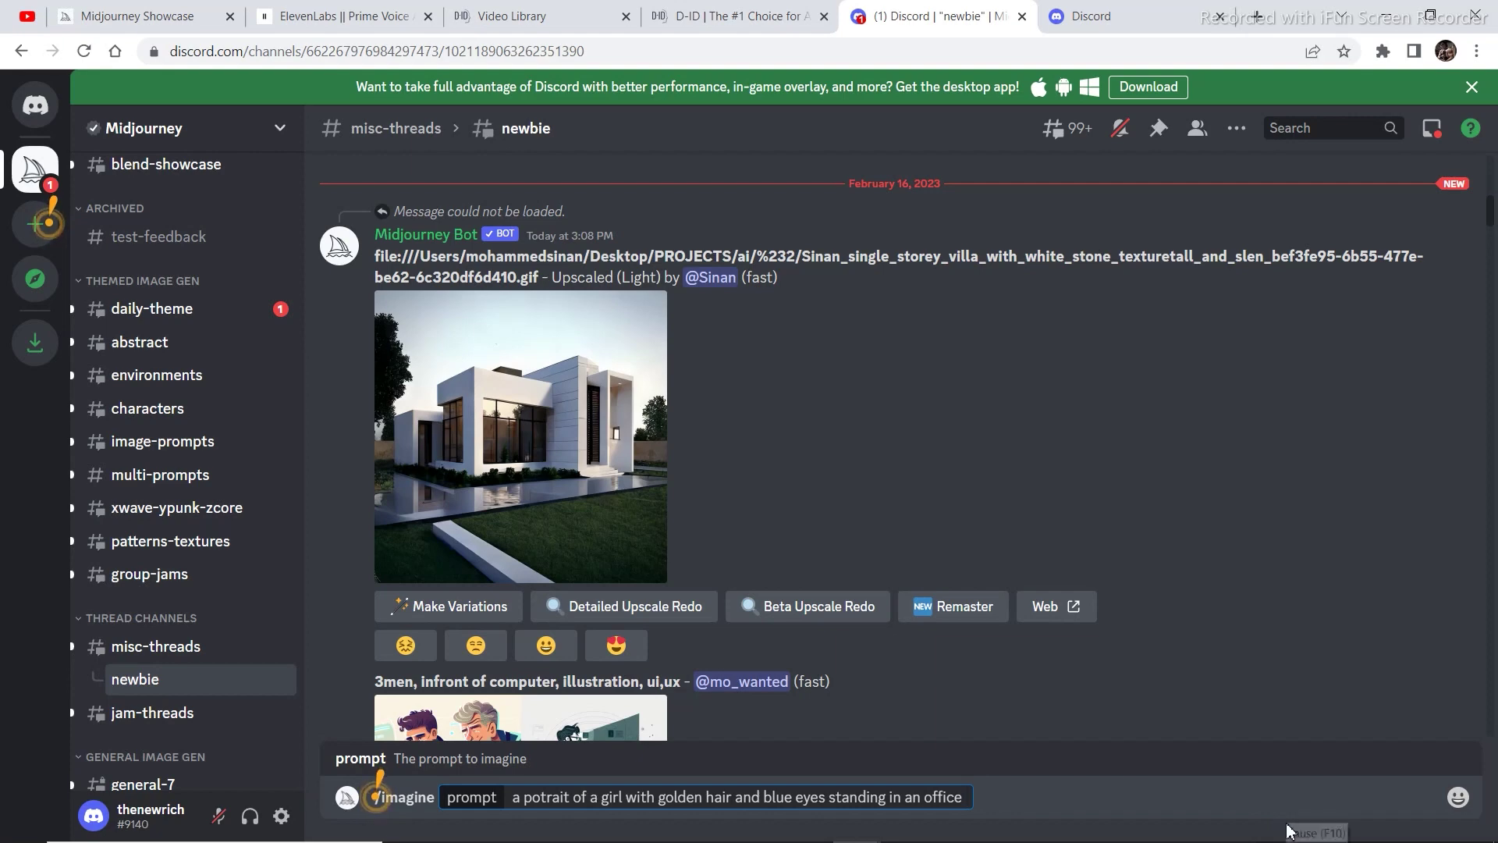
key("Return")
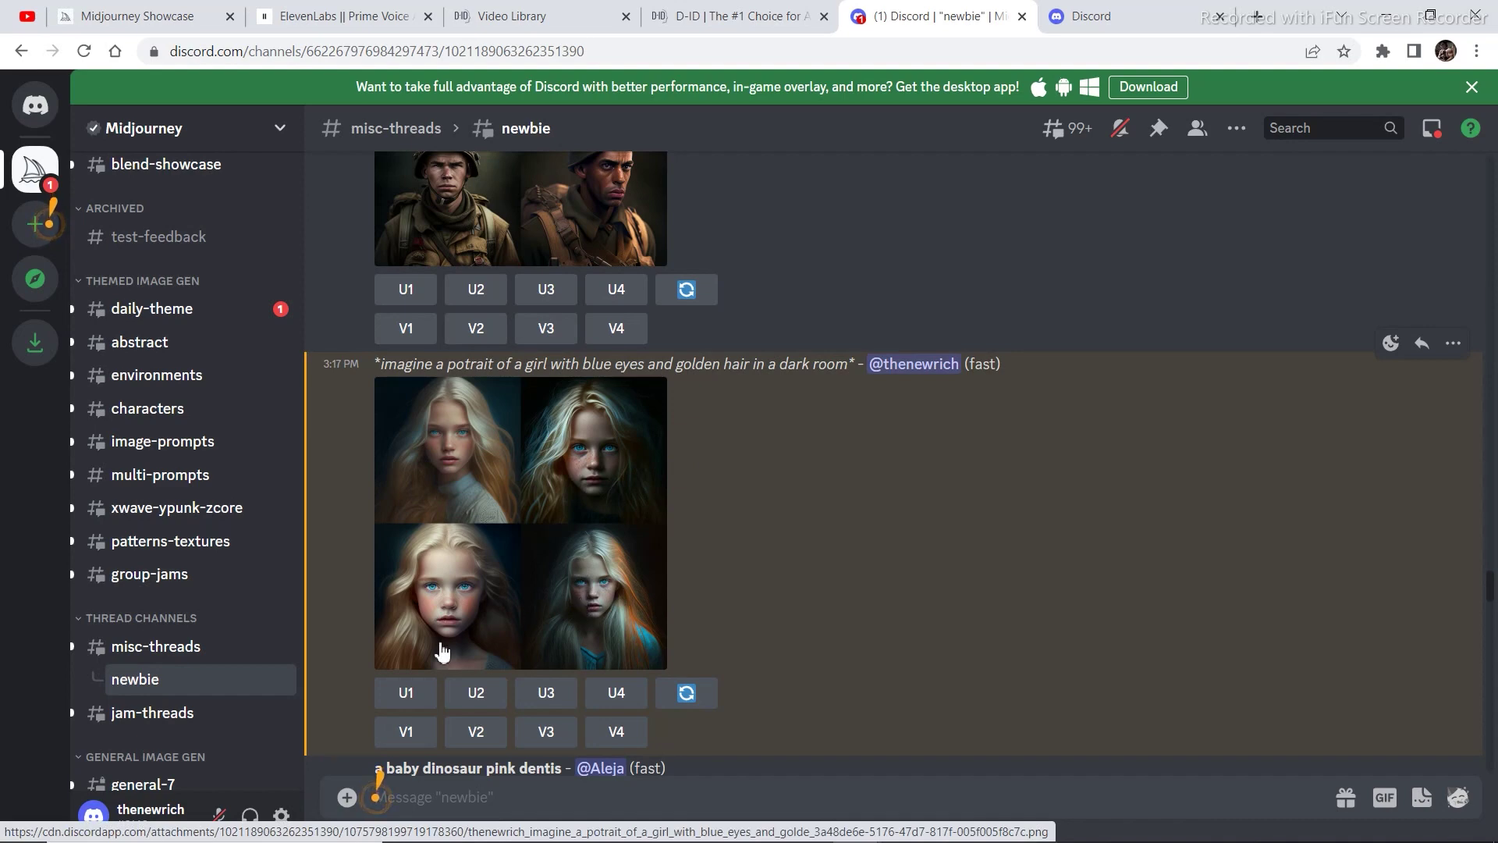
Upscale the first portrait (U1) from the girl image grid.
left_click(407, 695)
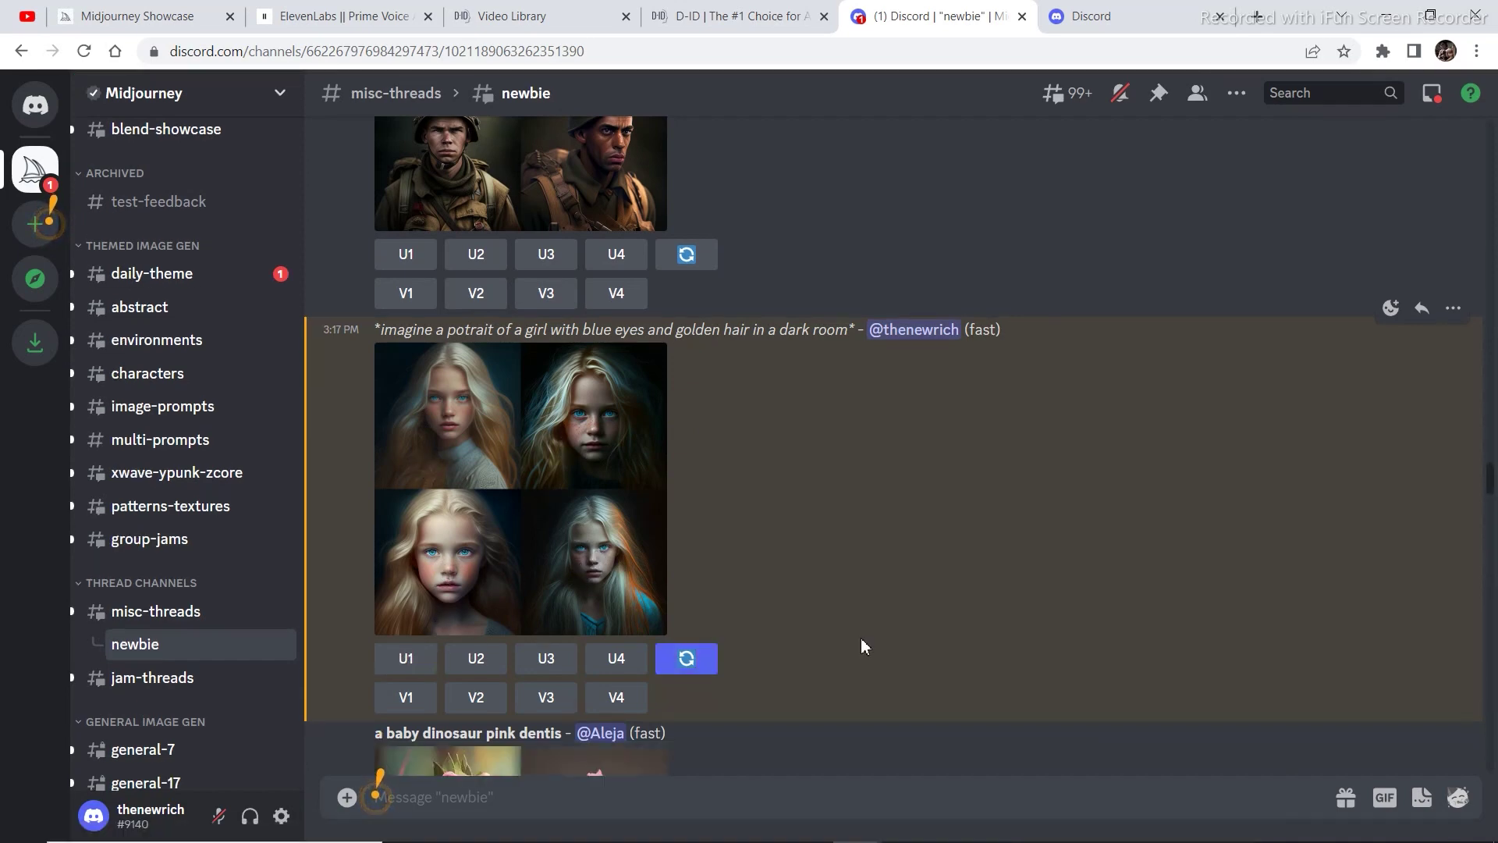
left_click(408, 660)
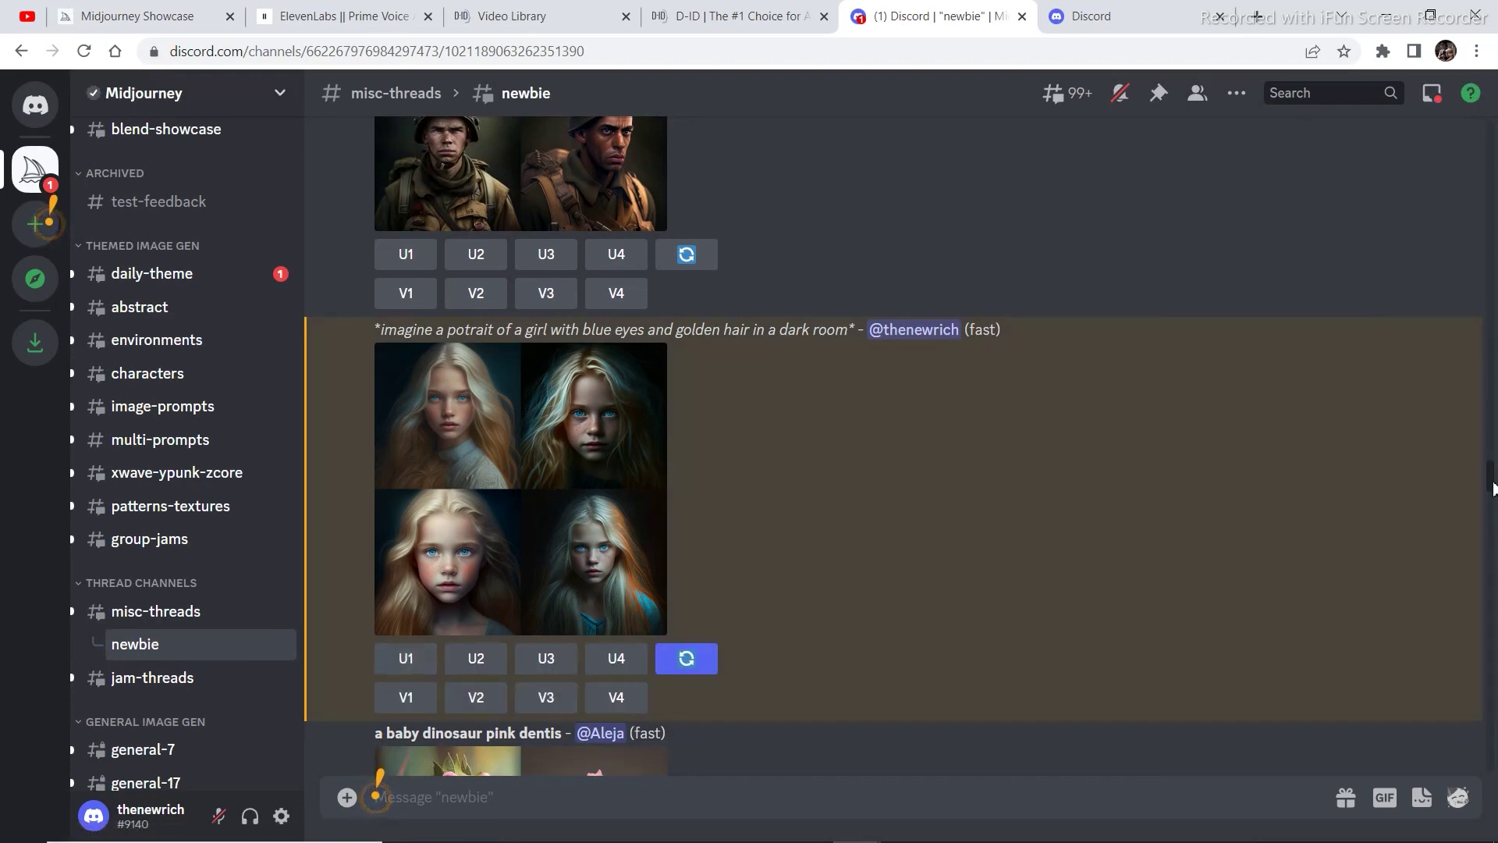
left_click_drag(1493, 487, 1494, 780)
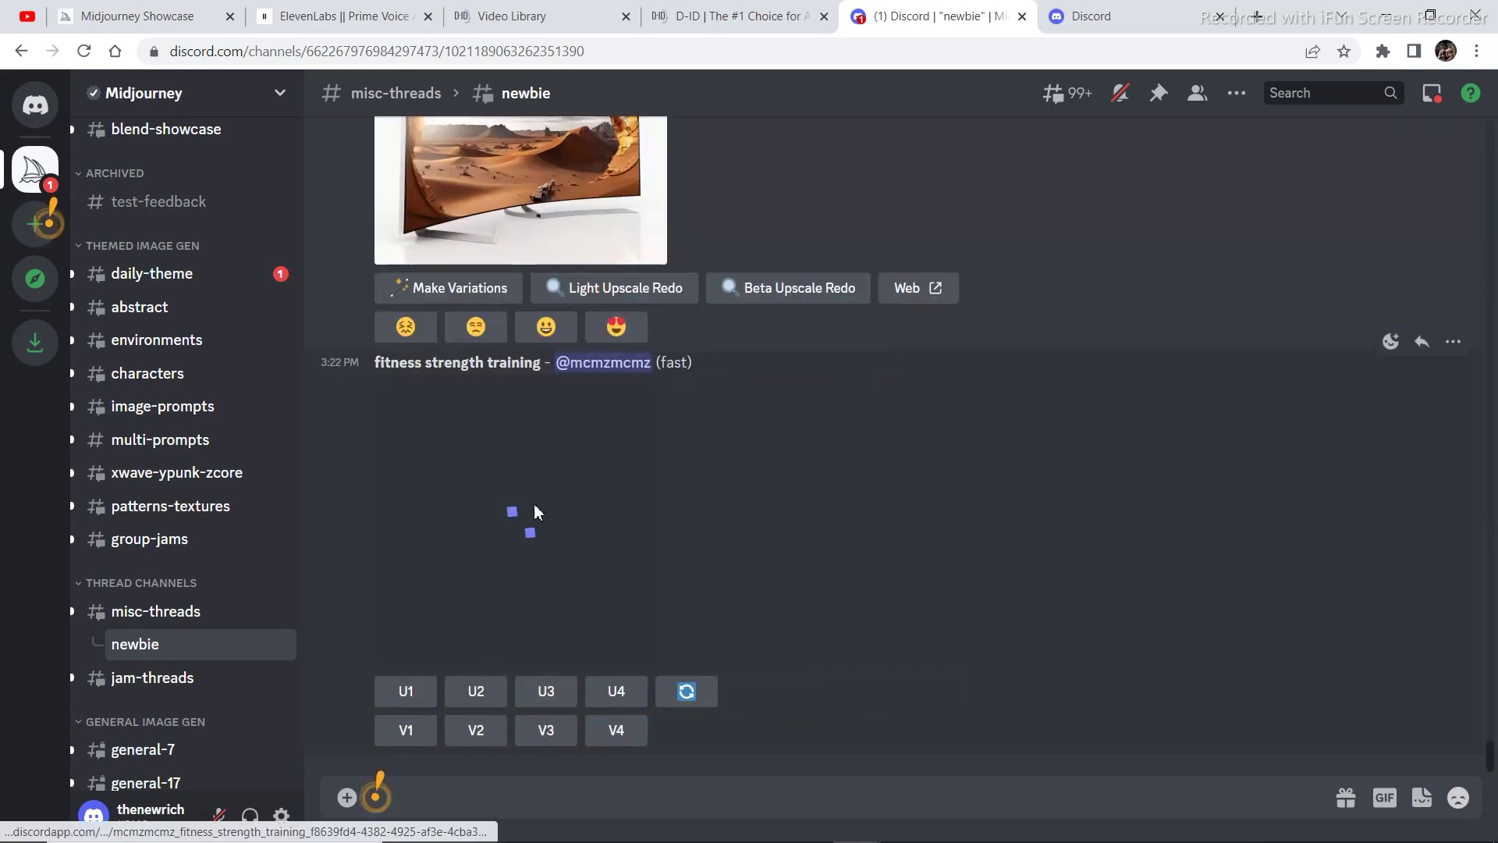
scroll(1220, 630, "up", 6)
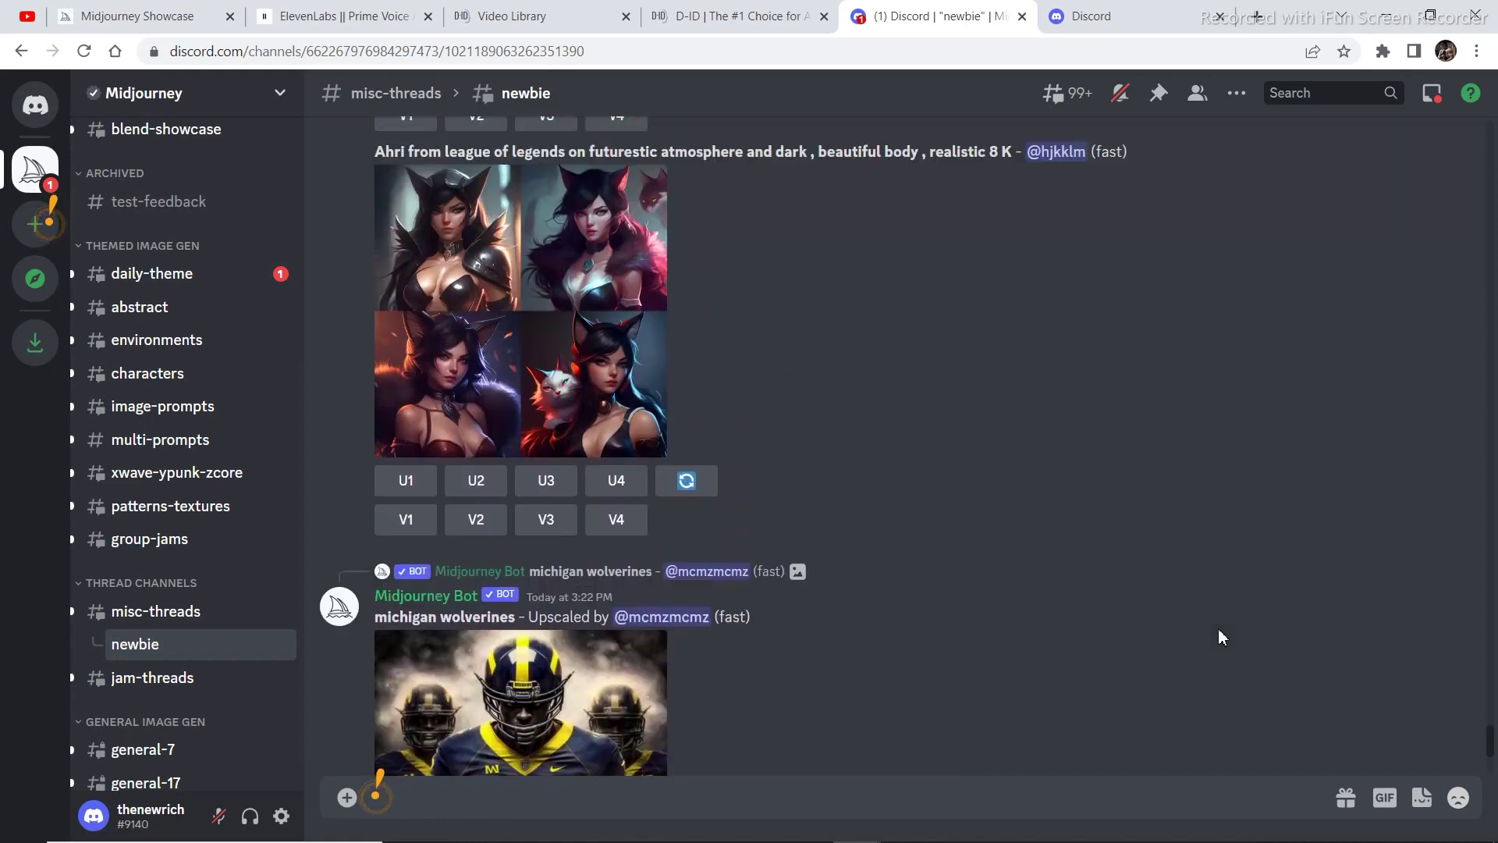
scroll(1219, 630, "up", 10)
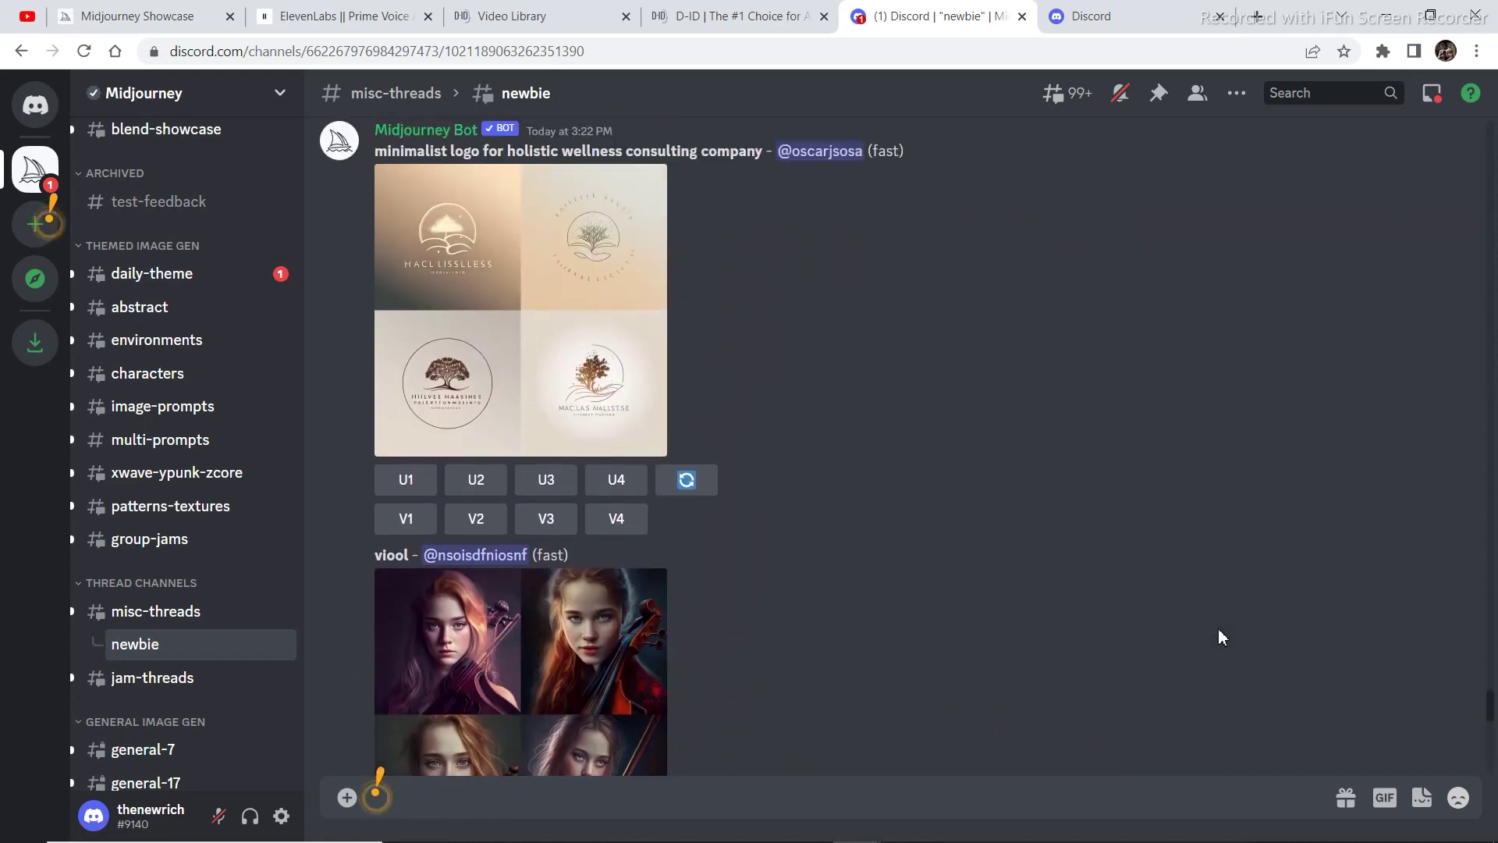
scroll(1219, 634, "up", 10)
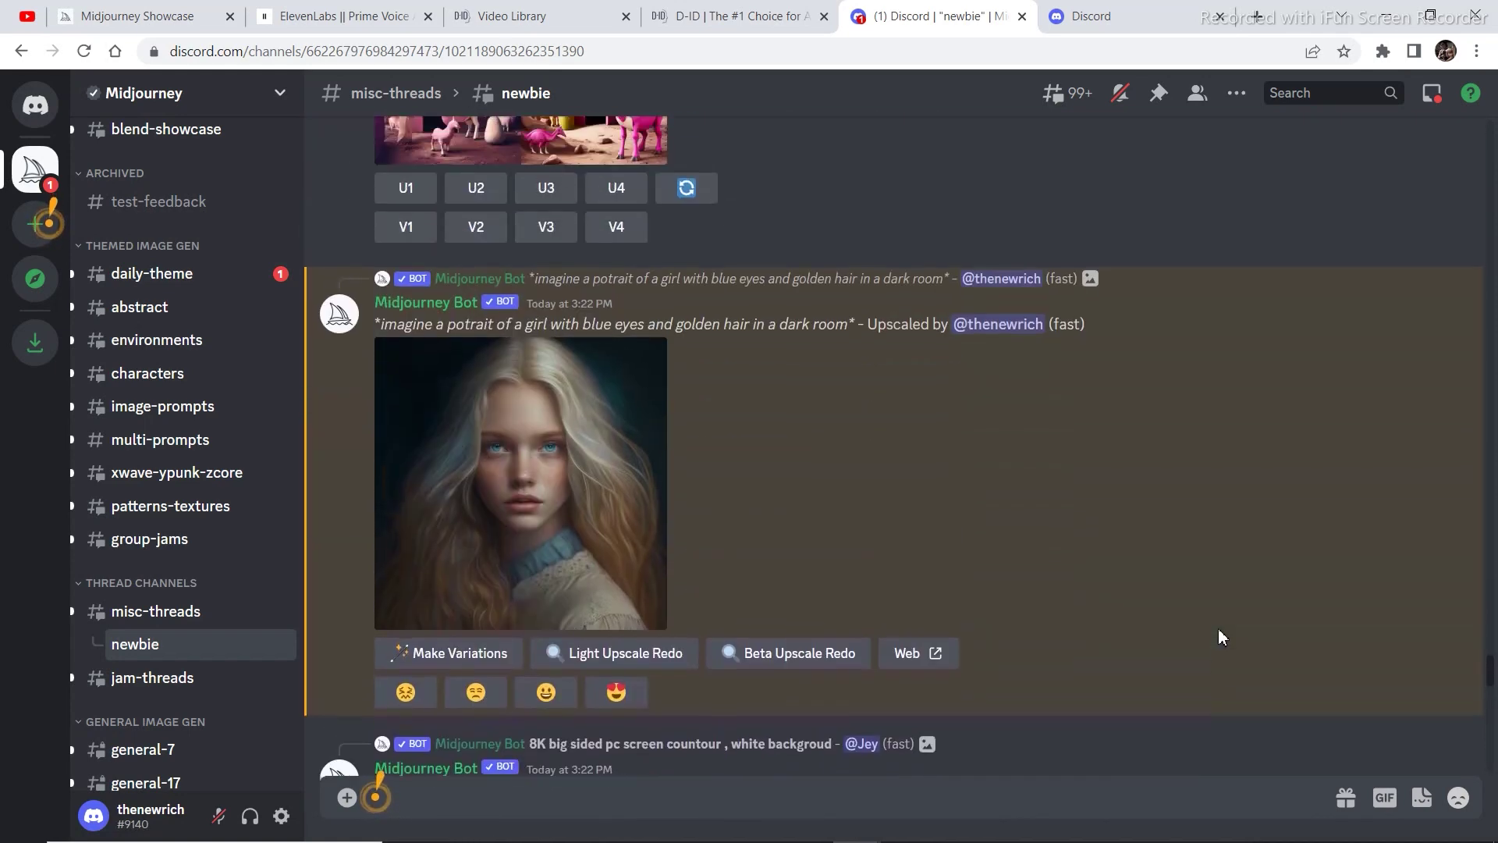
Save the enlarged upscaled portrait to the computer as a PNG file.
left_click(479, 540)
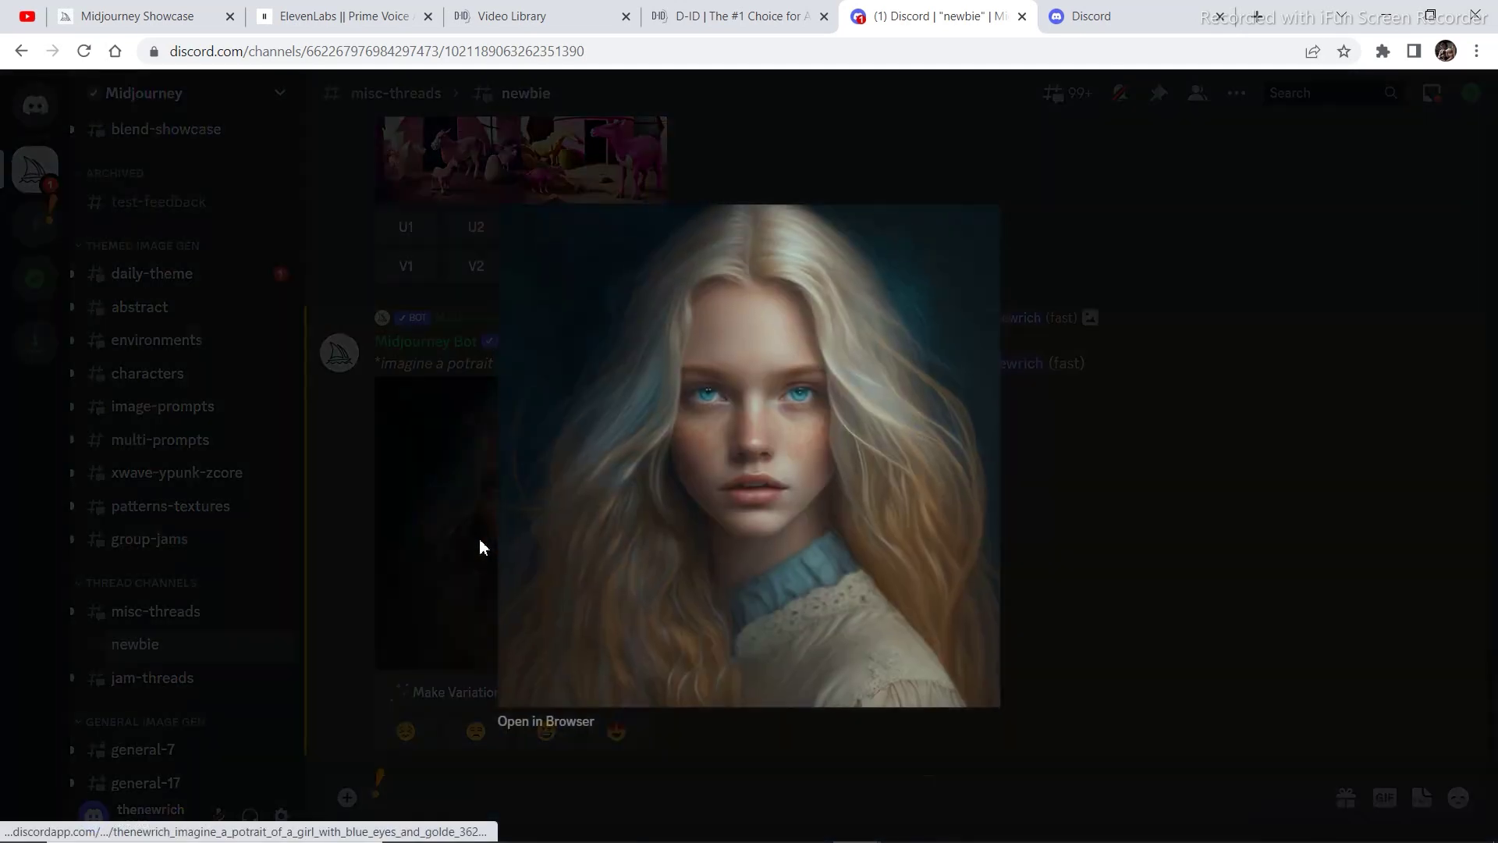
right_click(723, 463)
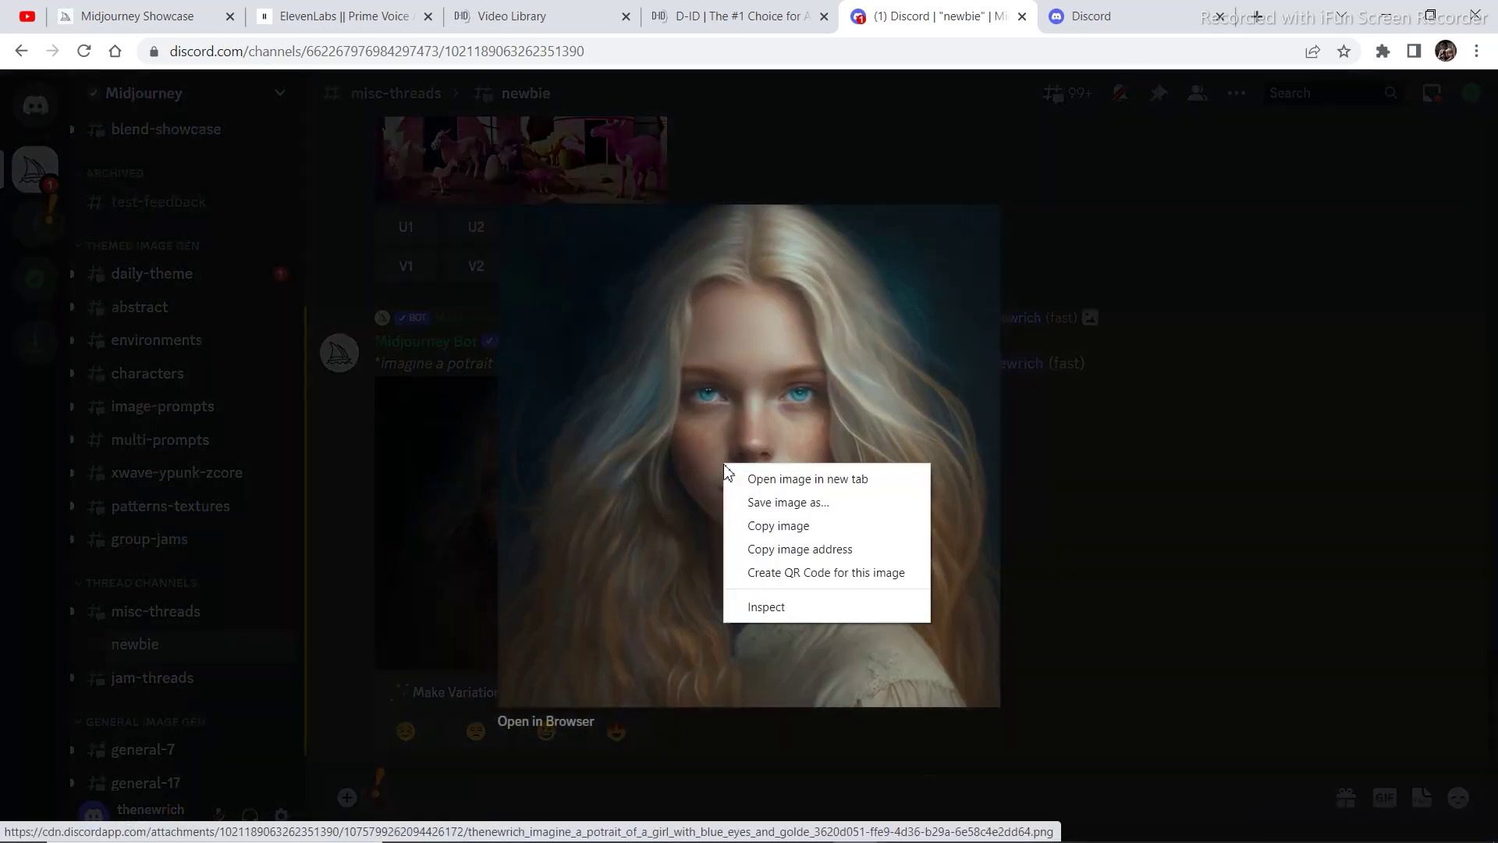
left_click(766, 504)
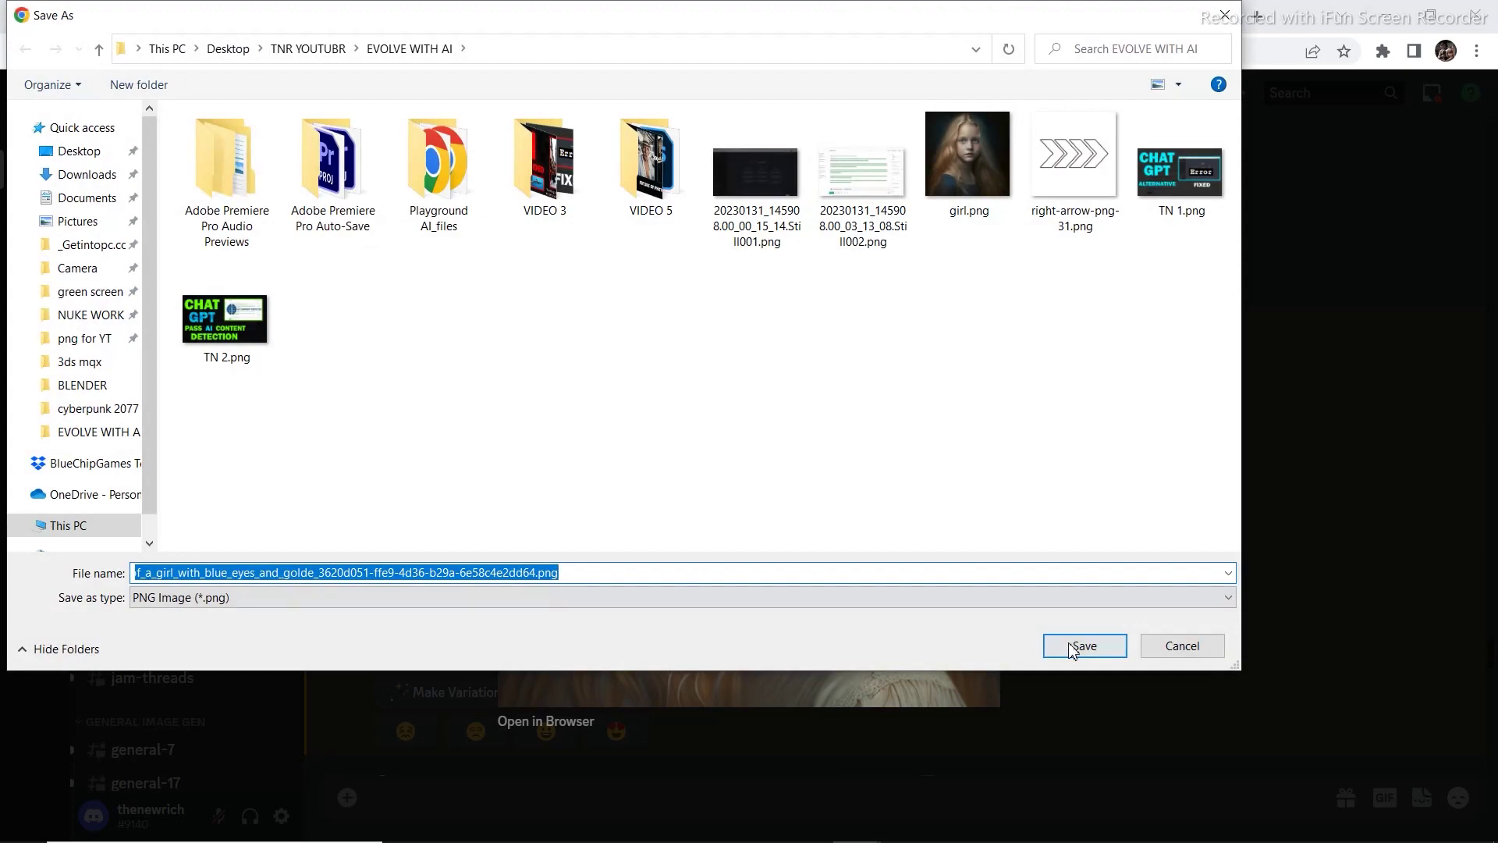
left_click(1072, 649)
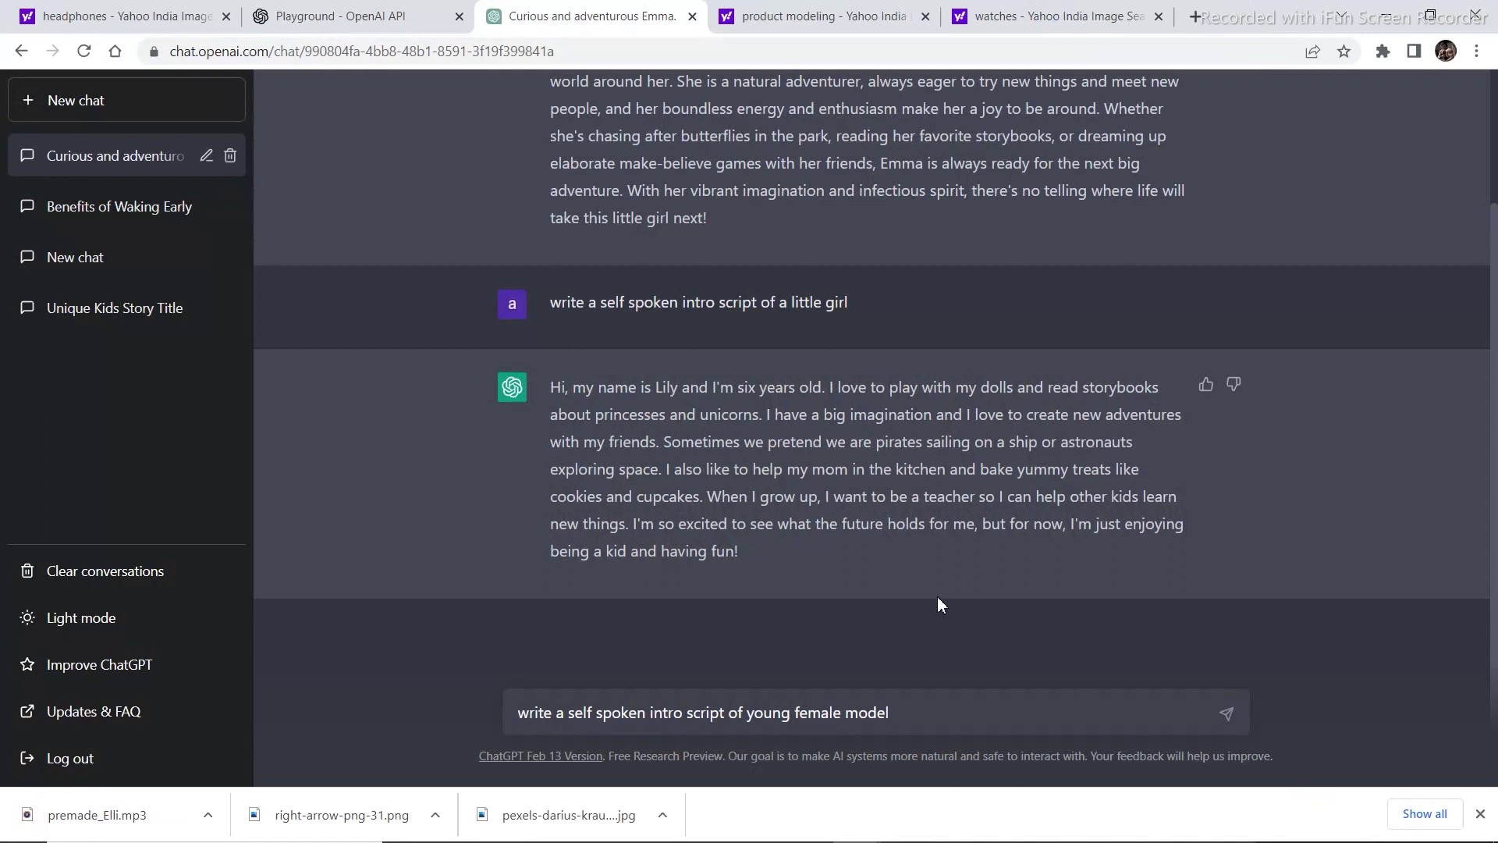
Ask ChatGPT to 'write a self spoken intro script of young female model'.
left_click(362, 15)
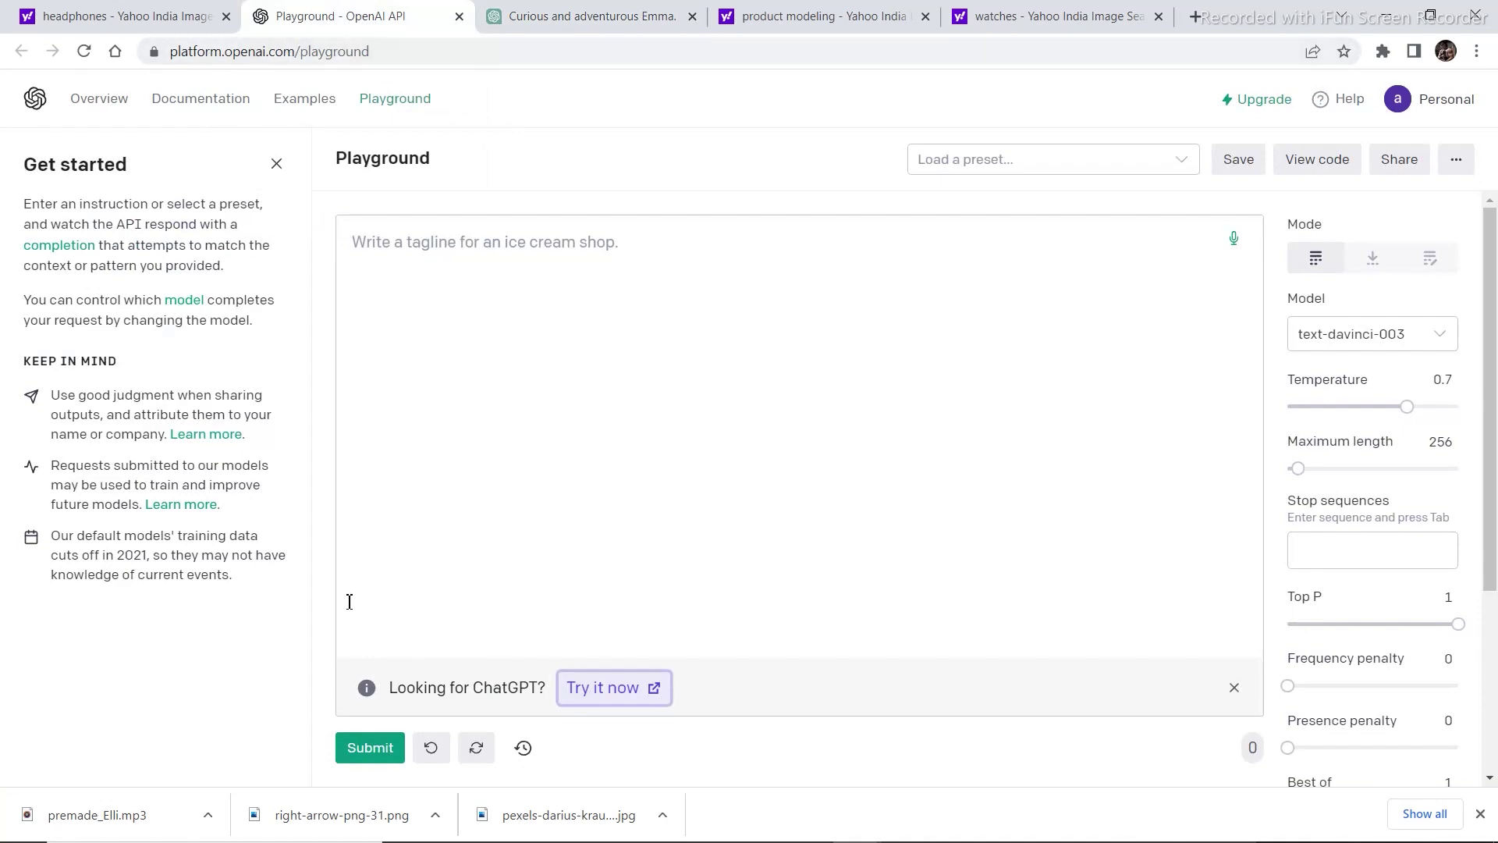
left_click(613, 11)
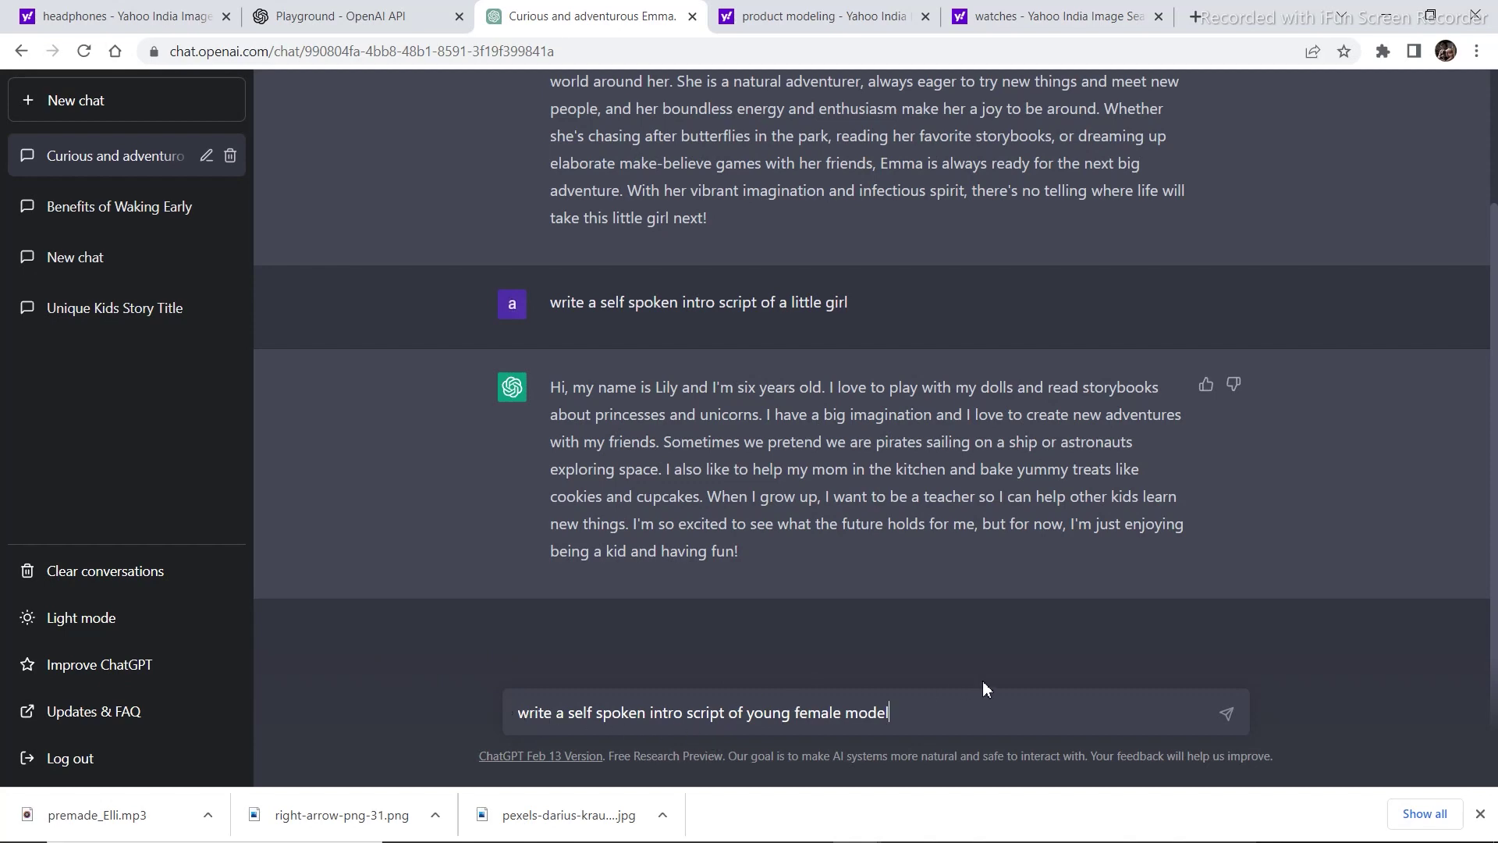
left_click(1228, 713)
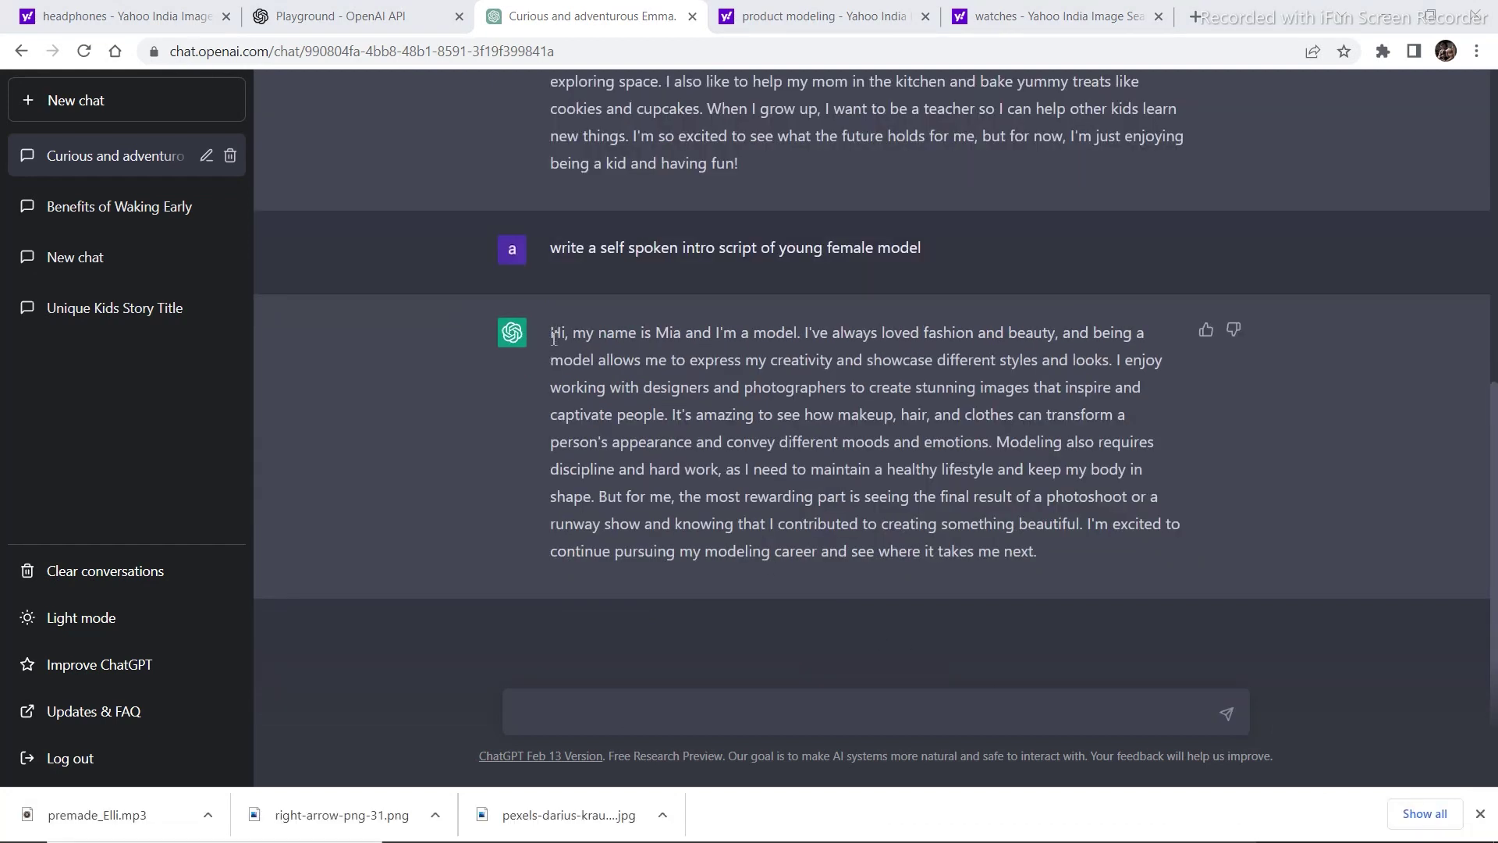
Select the generated intro script and switch to another window from the taskbar.
left_click_drag(553, 337, 1231, 586)
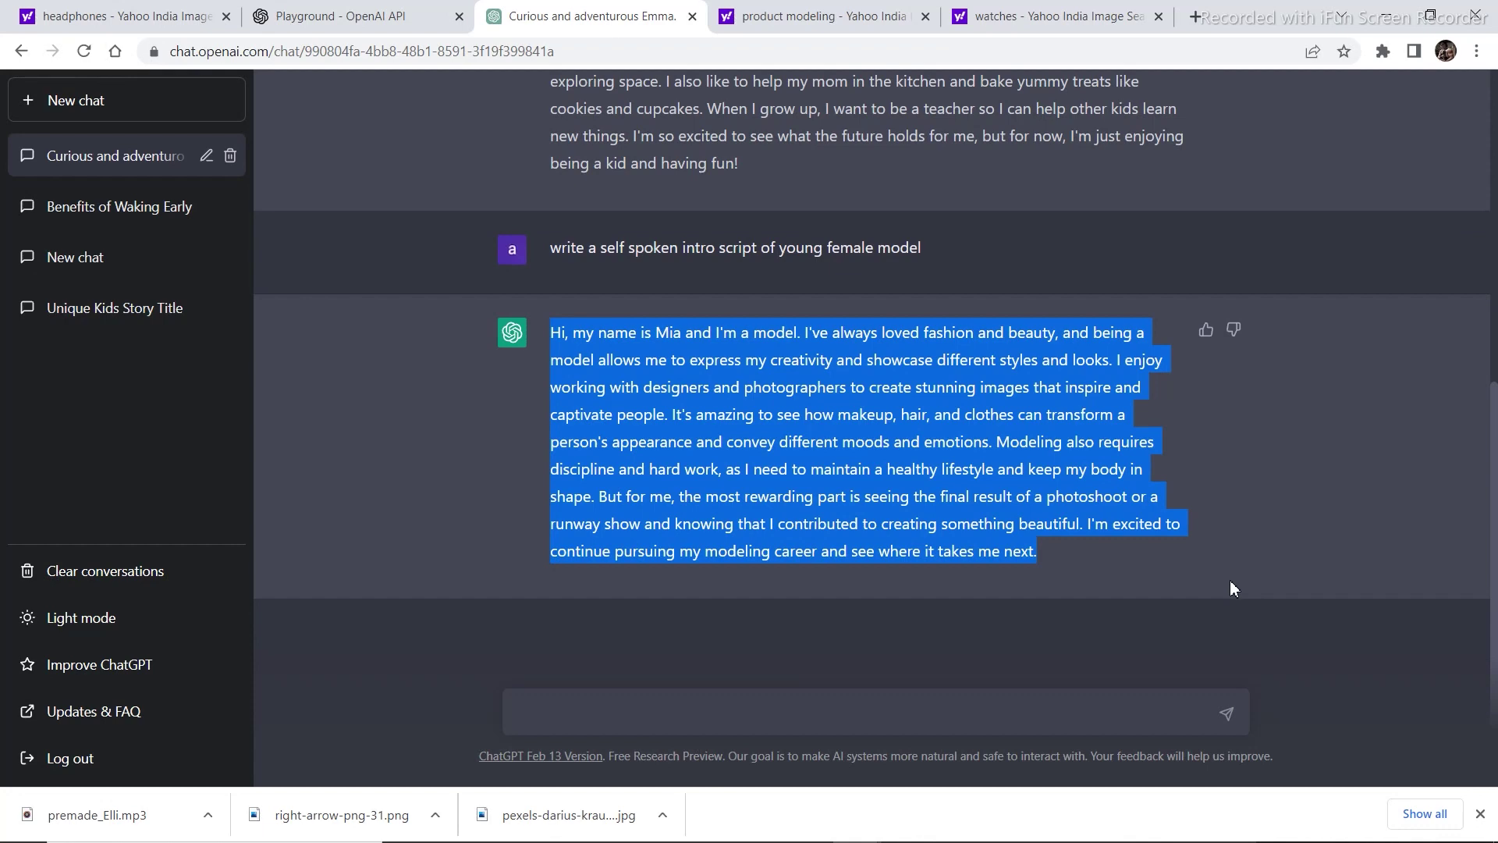
mouse_move(858, 827)
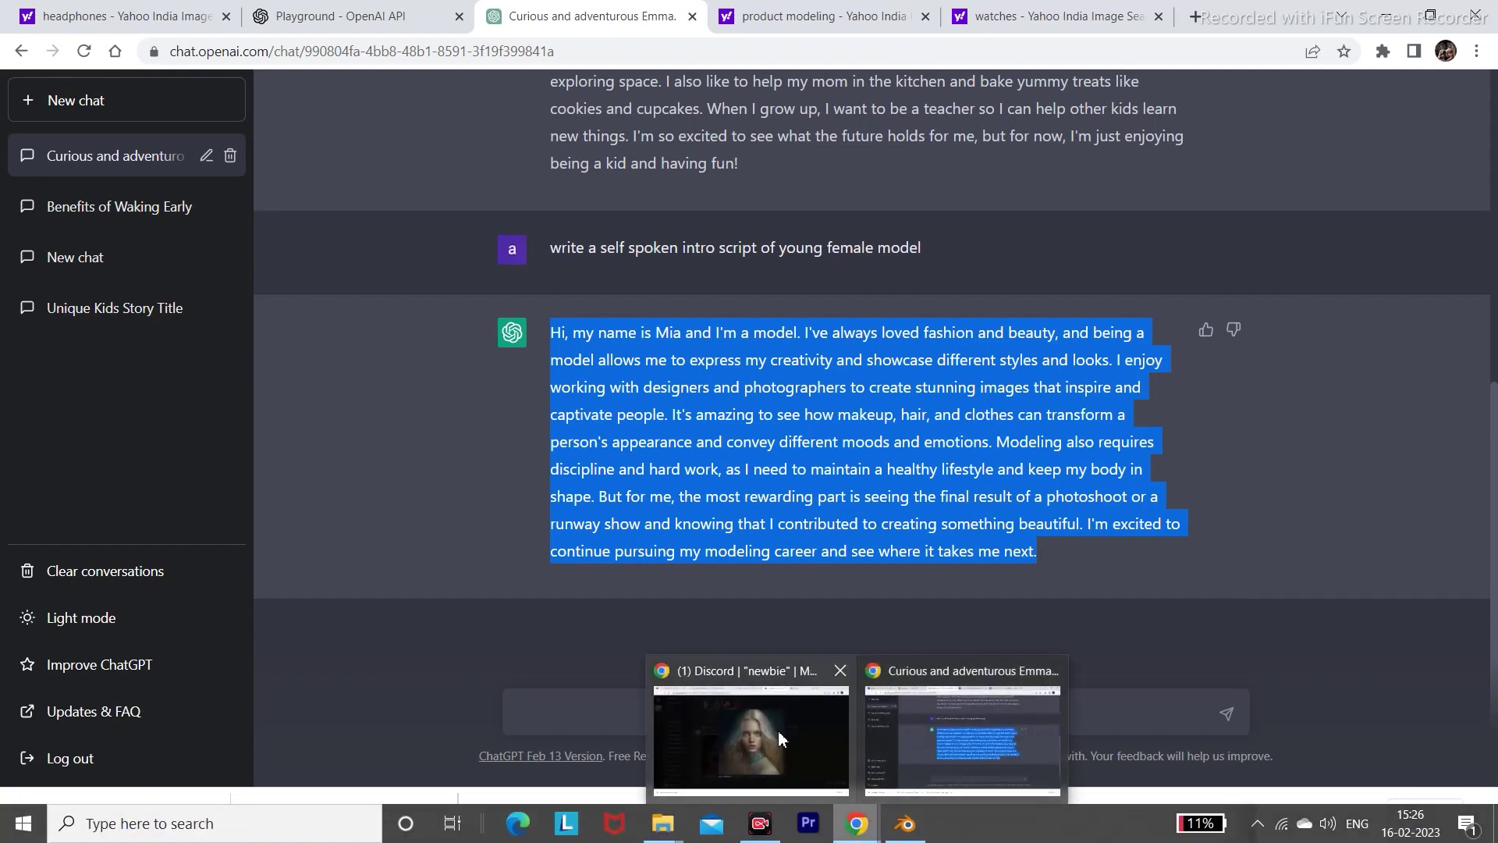
mouse_move(797, 732)
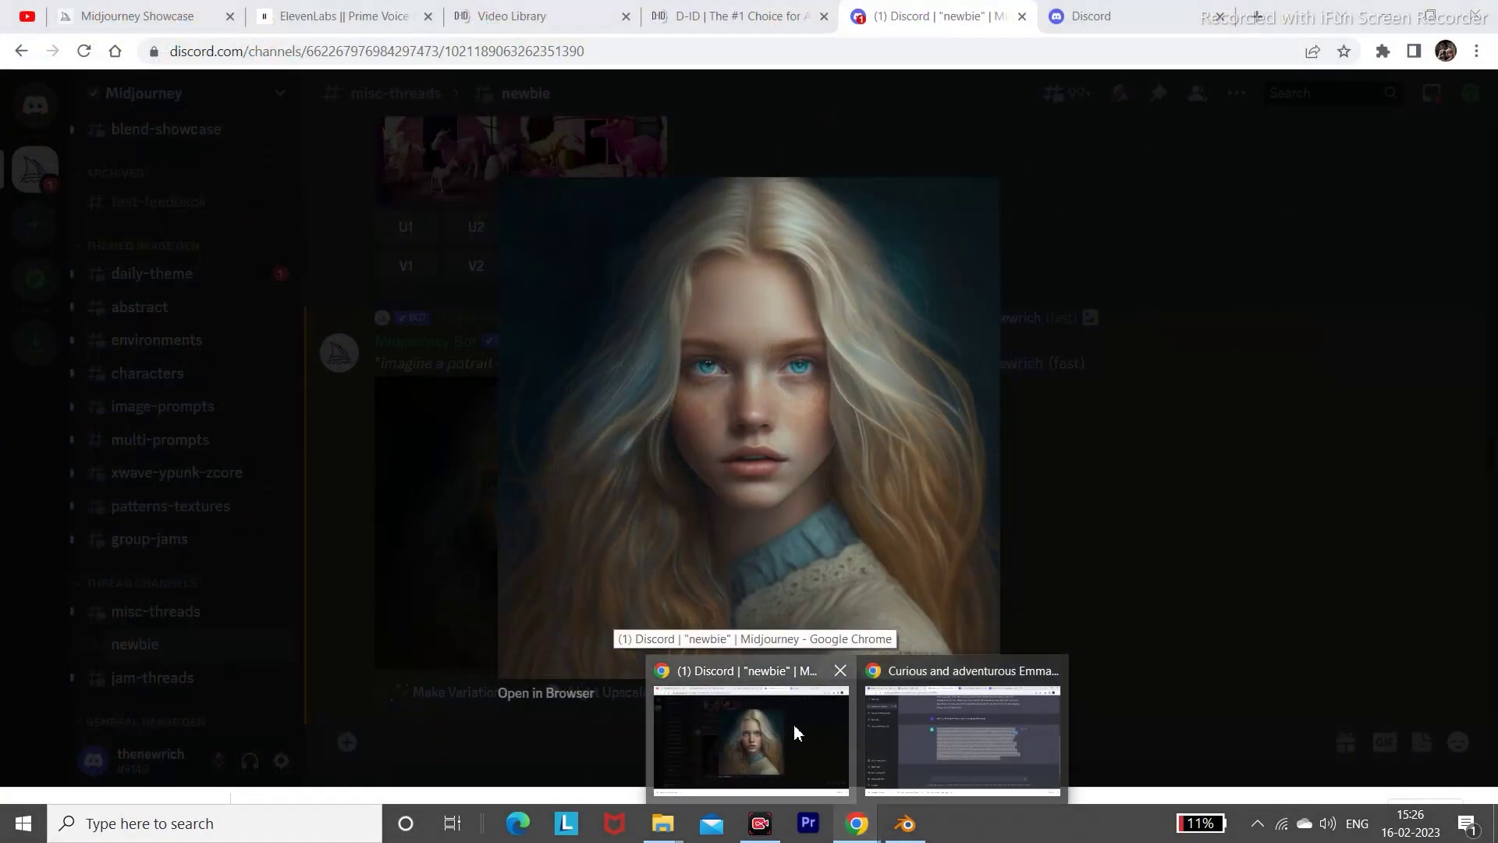
left_click(797, 732)
Paste the 333-character intro script, choose the premade/Elli voice, and preview the generated speech.
left_click(347, 9)
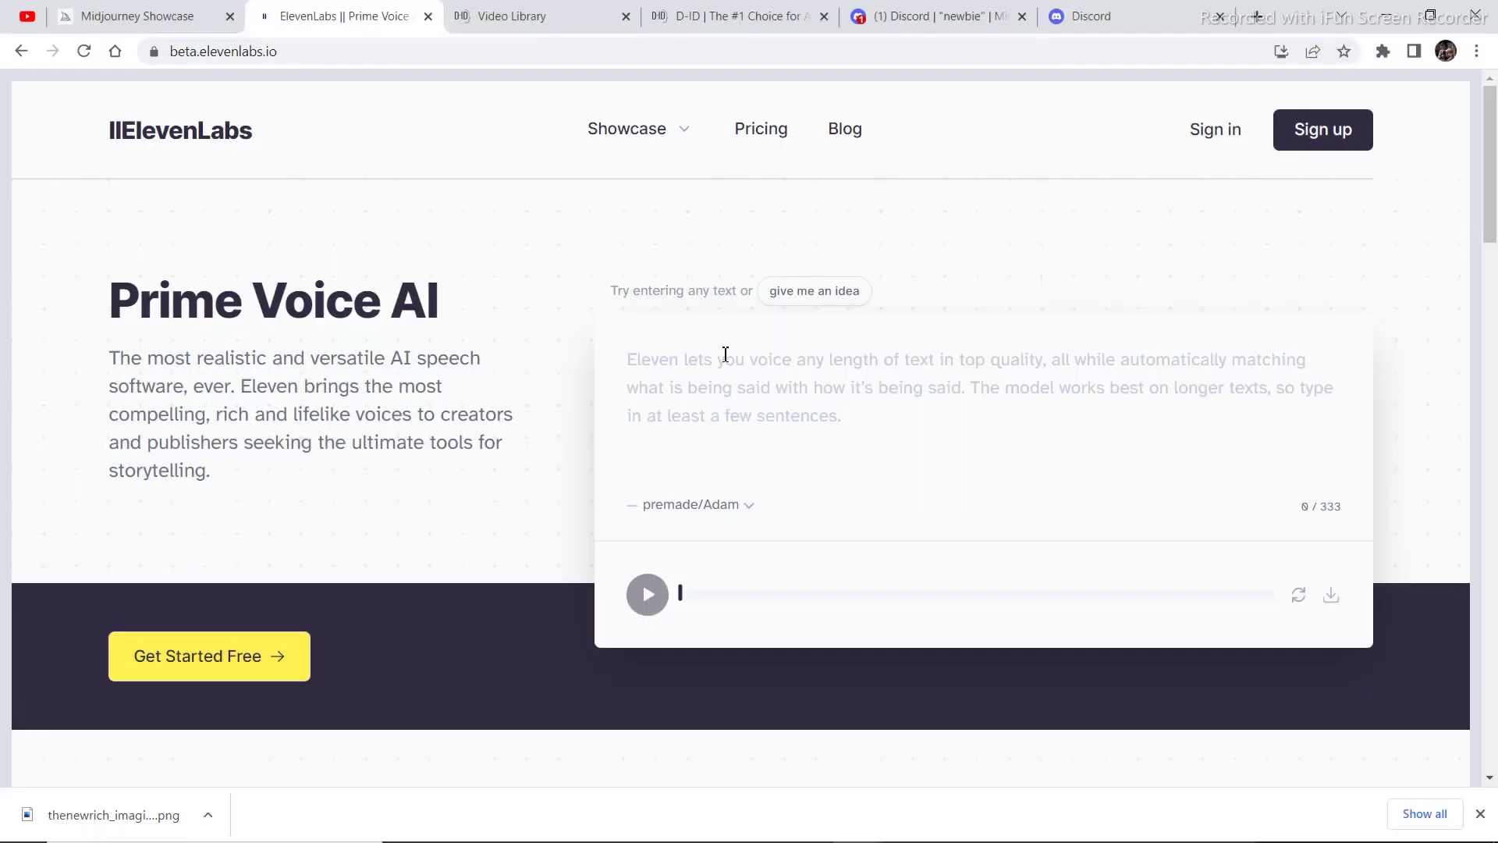
type("Hi, my name is Mia and I'm a model. I've always loved fashion and beauty, and being a model allows me to express my creativity and showcase different styles and looks. I enjoy working with designers and photographers to create stunning images that inspire and captivate people. It's amazing to see how makeup, hair, and clothes can t")
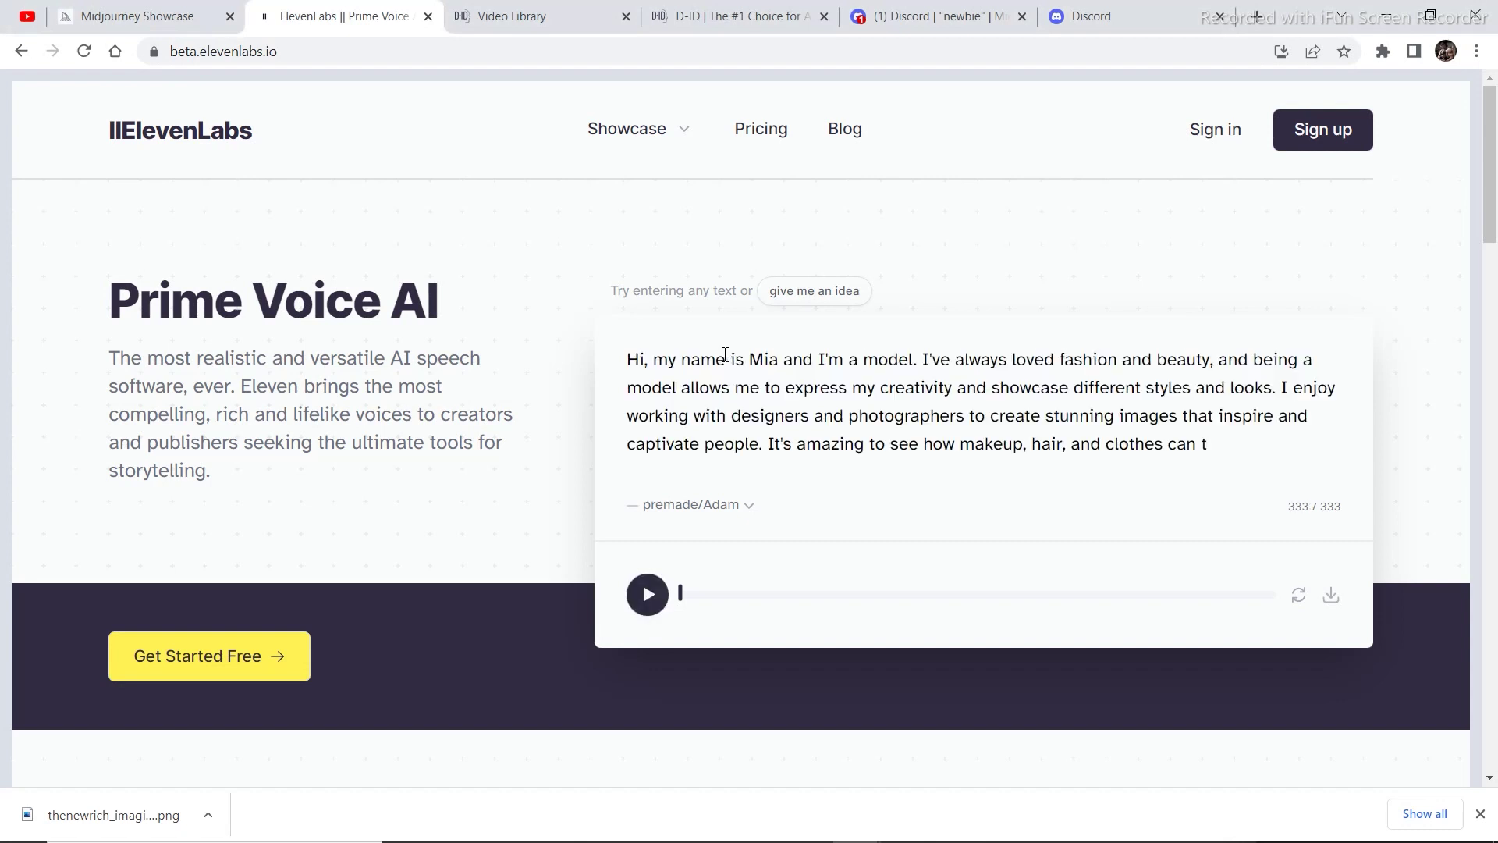
left_click(739, 509)
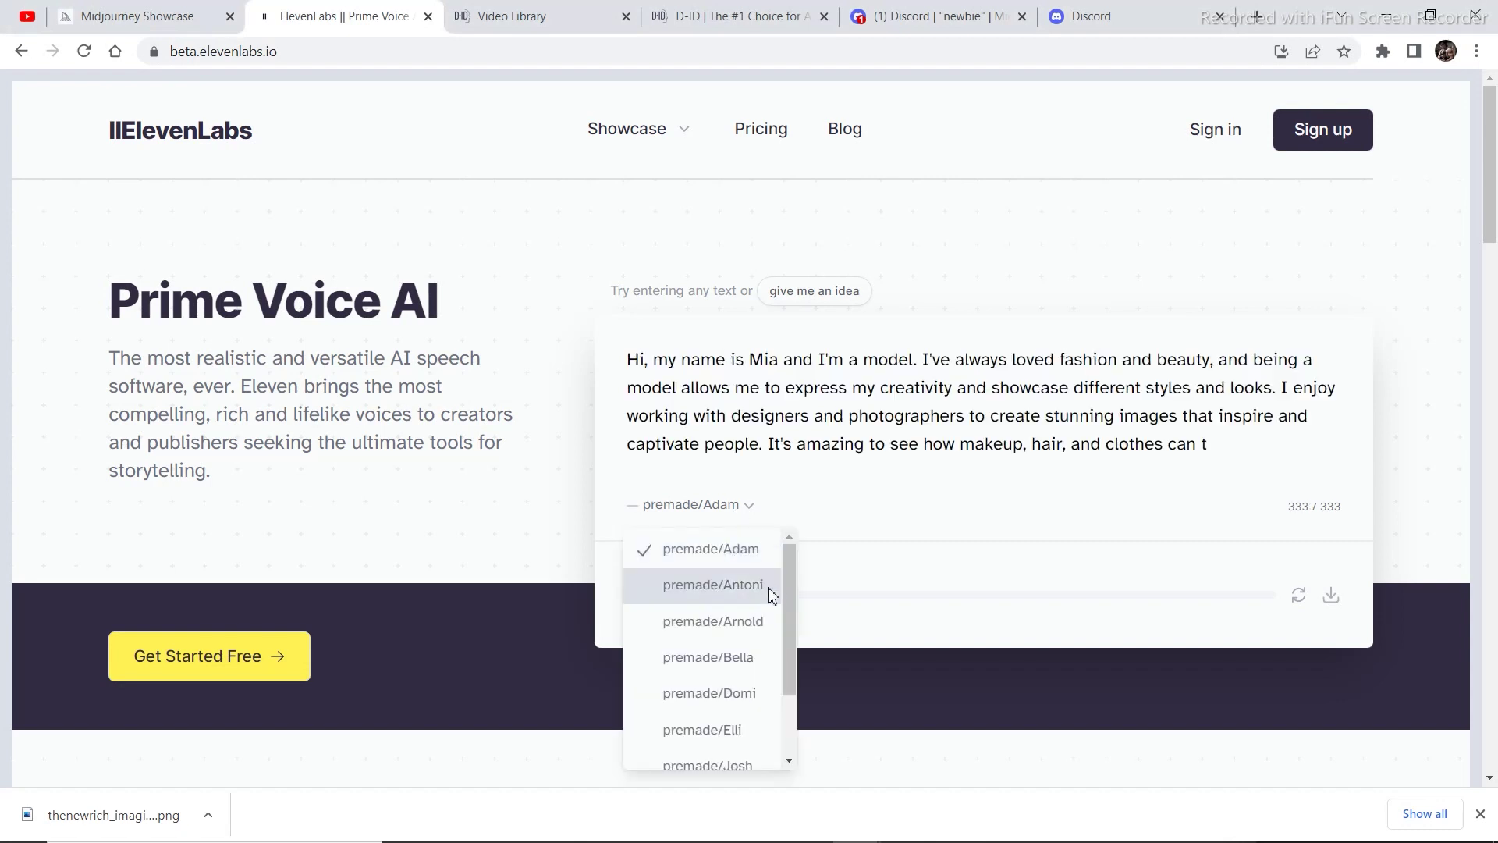
left_click_drag(787, 587, 782, 663)
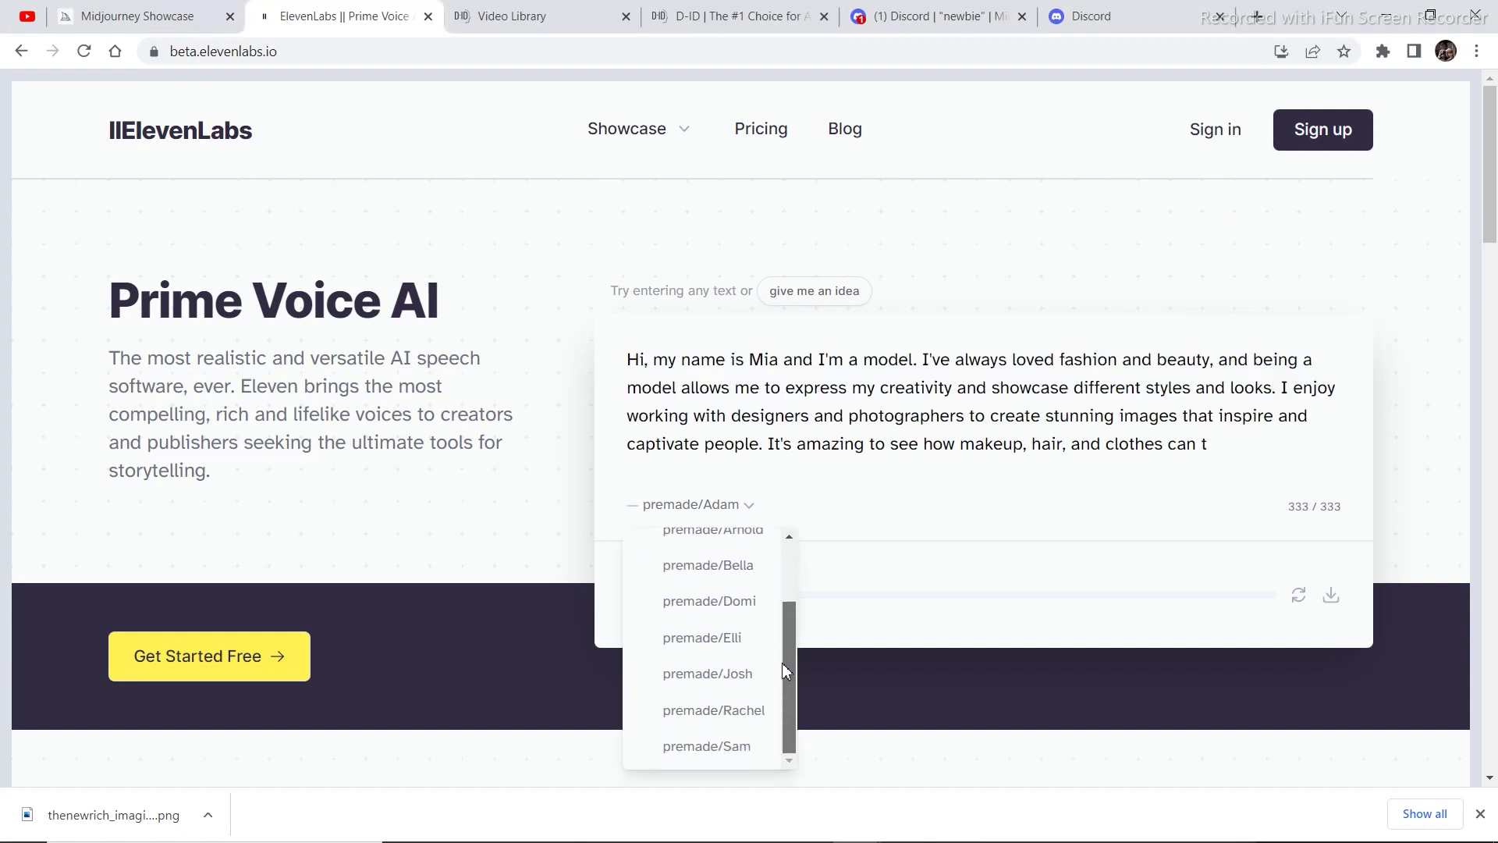
left_click(736, 639)
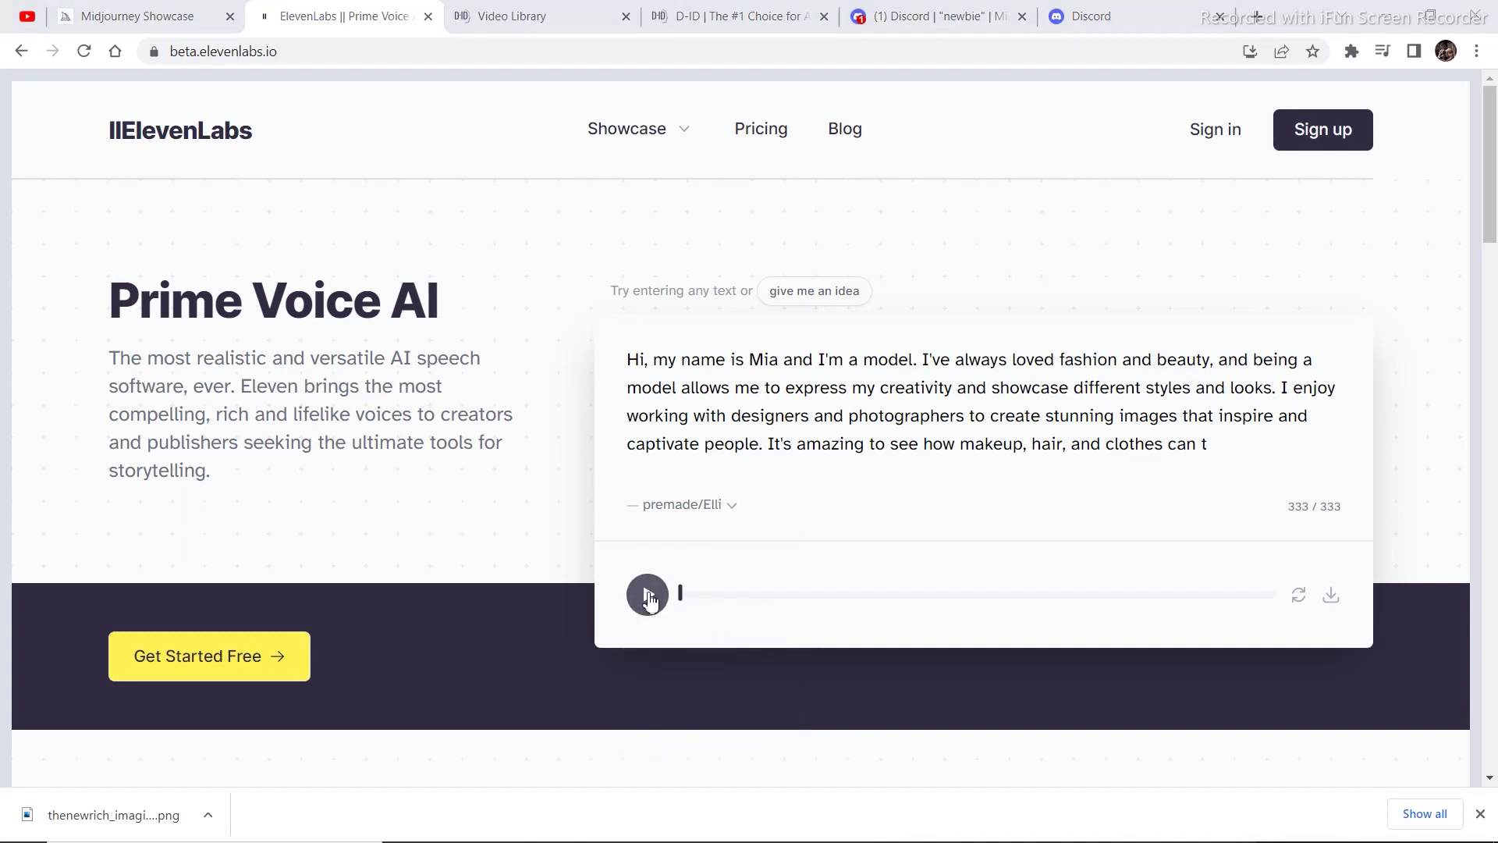
left_click(648, 597)
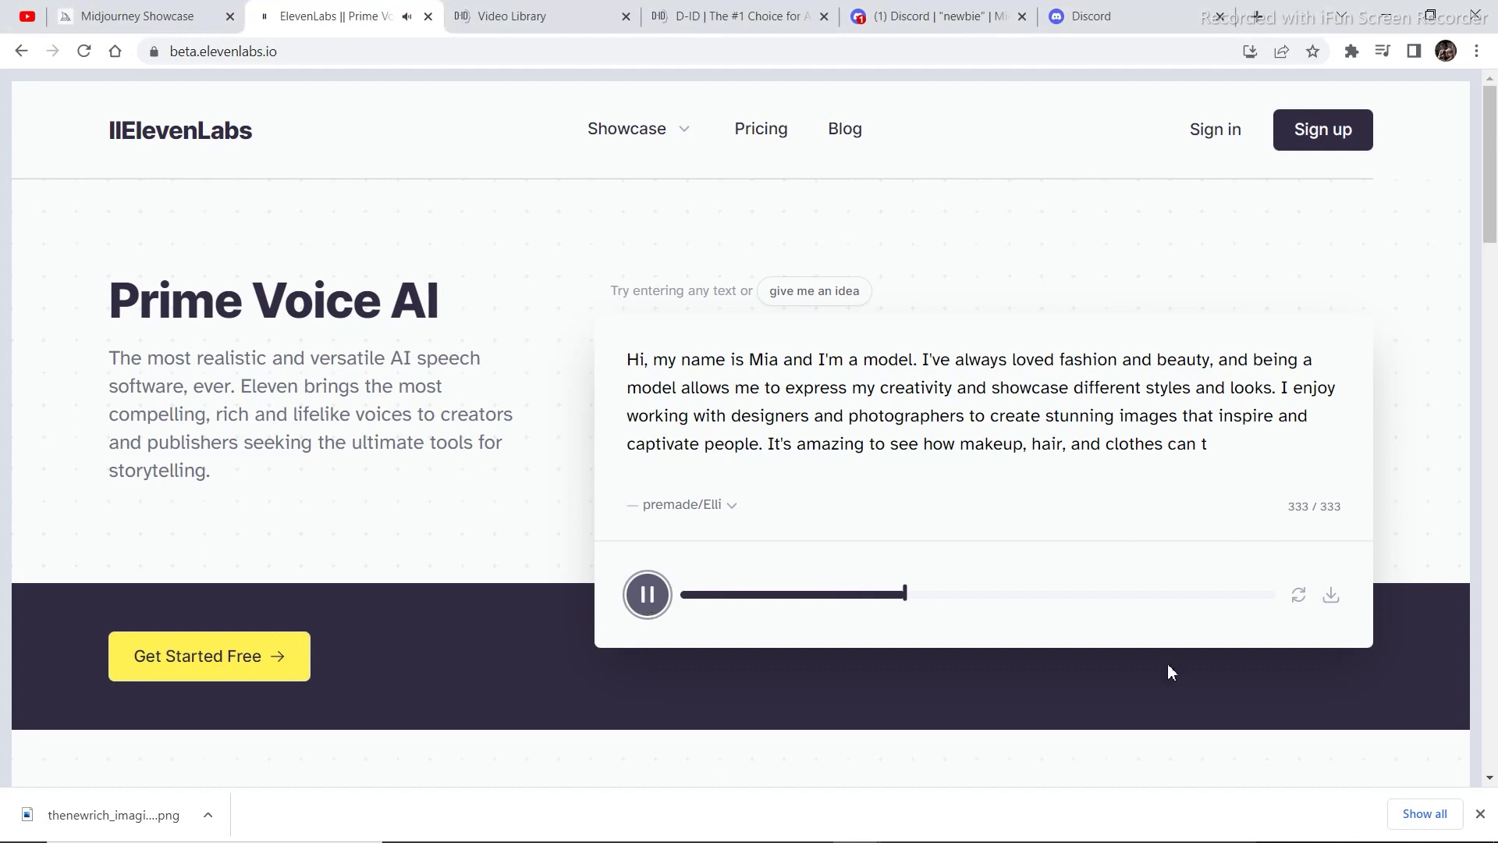
left_click(645, 606)
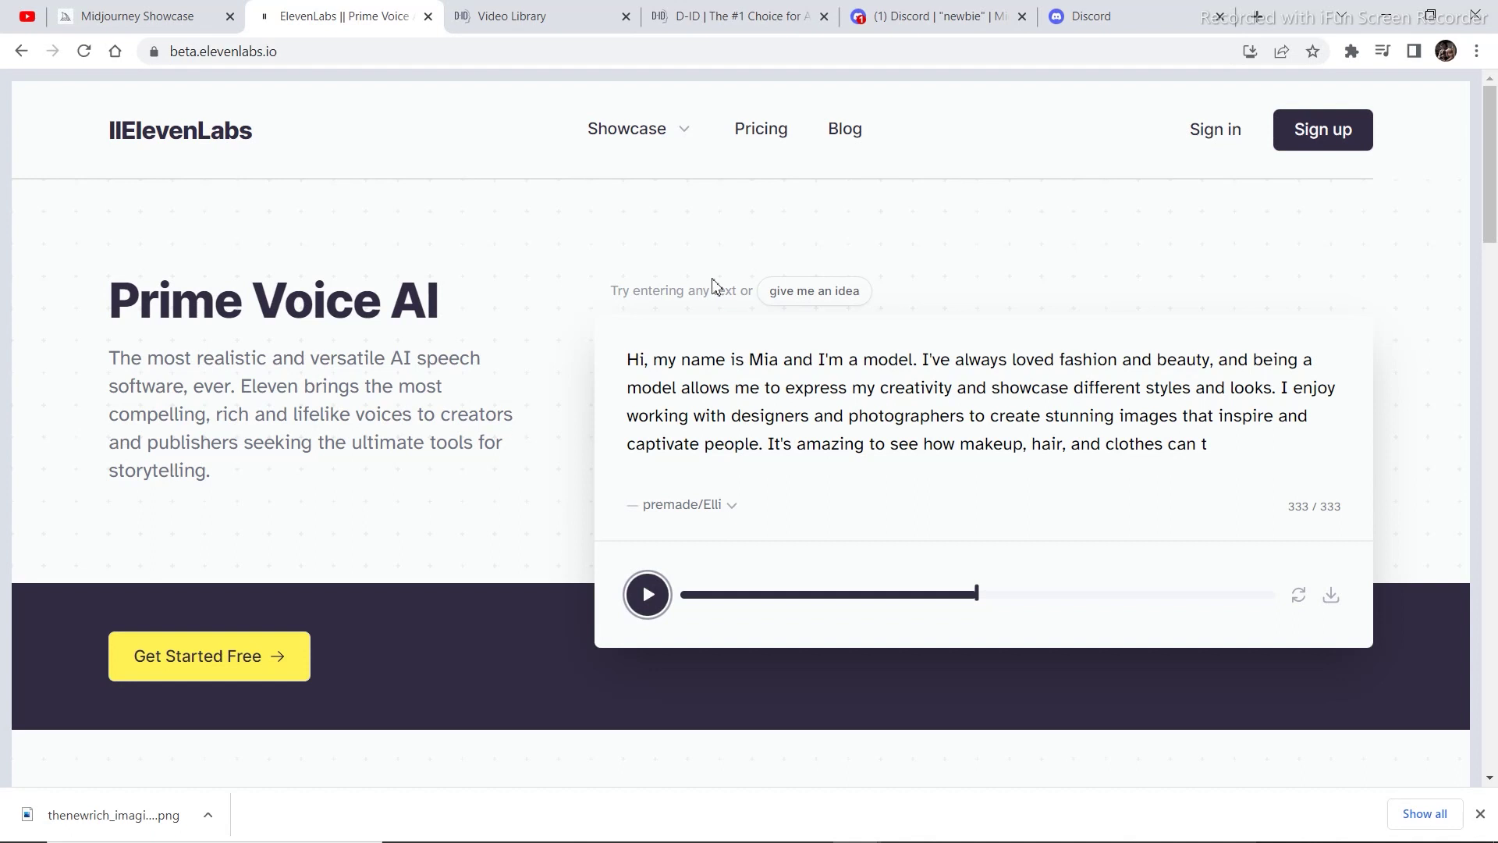
Go to D-ID and open the Studio Video Library showing one 00:17 New creative video.
left_click(745, 11)
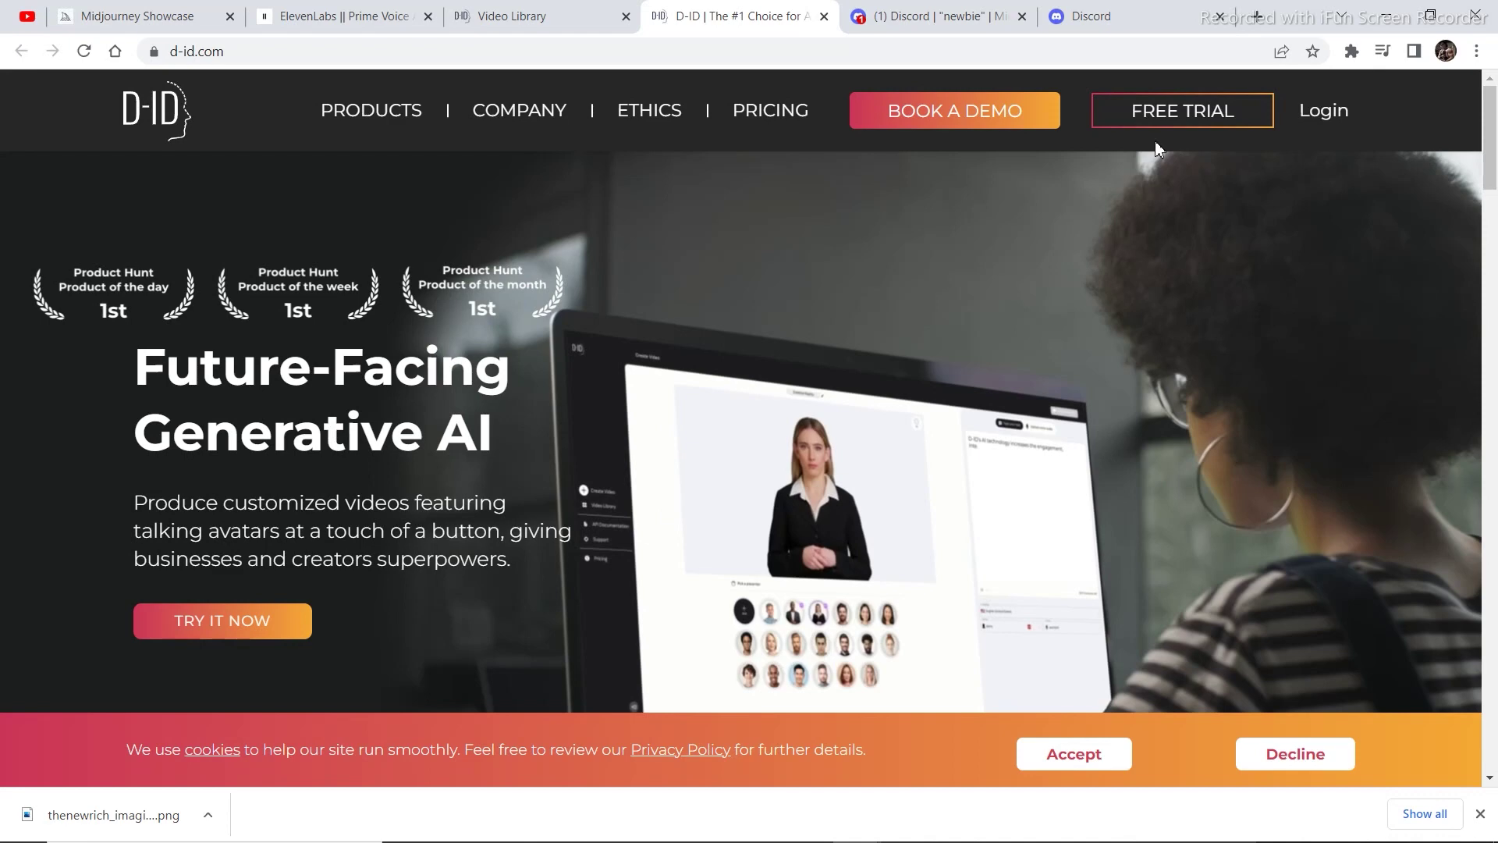
left_click(1202, 140)
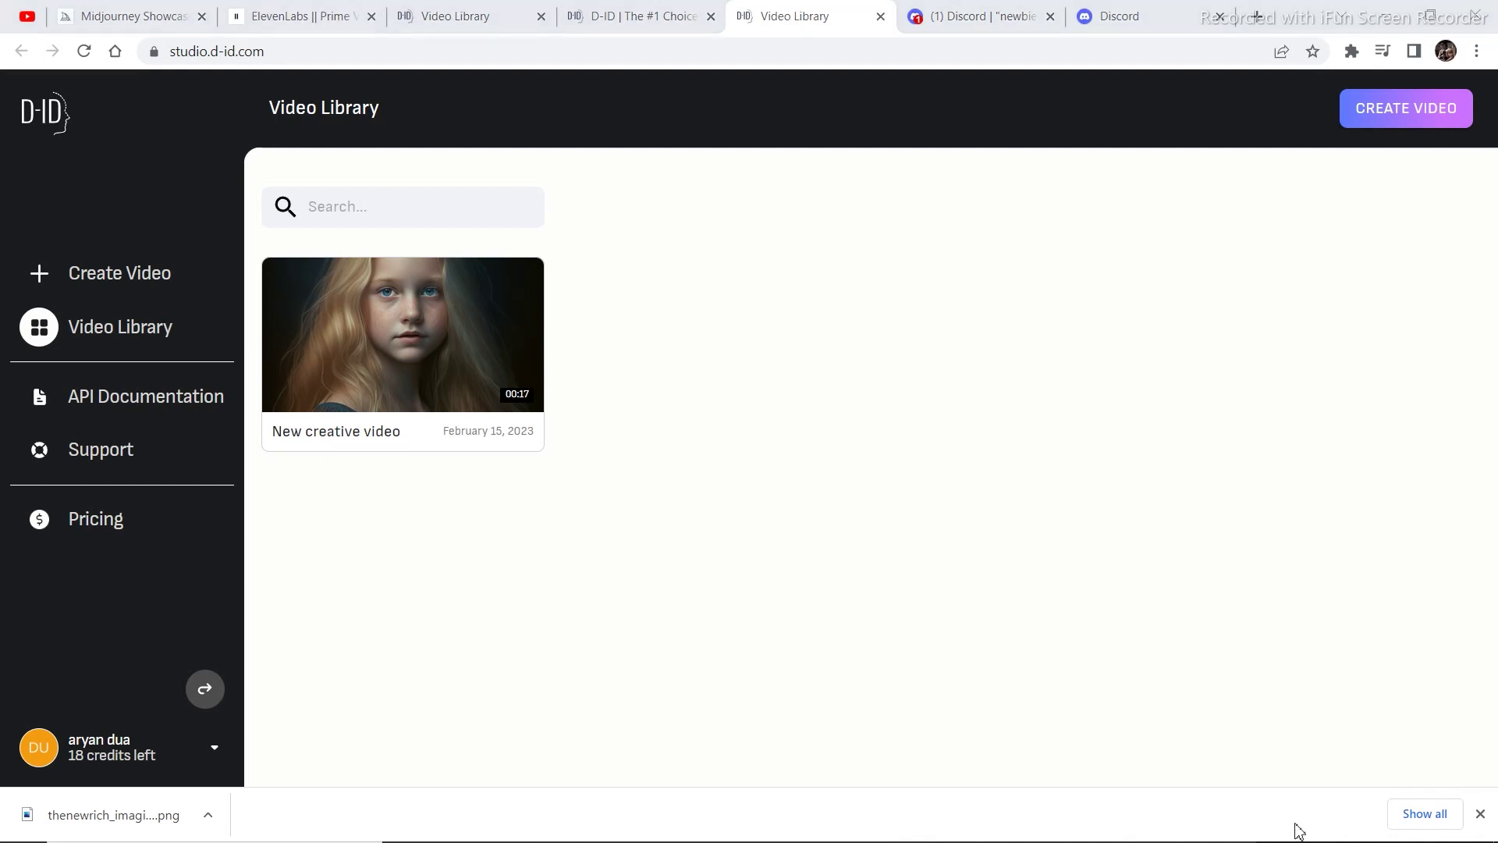
Create a new D-ID video and upload the saved Midjourney girl PNG as its presenter.
left_click(1379, 117)
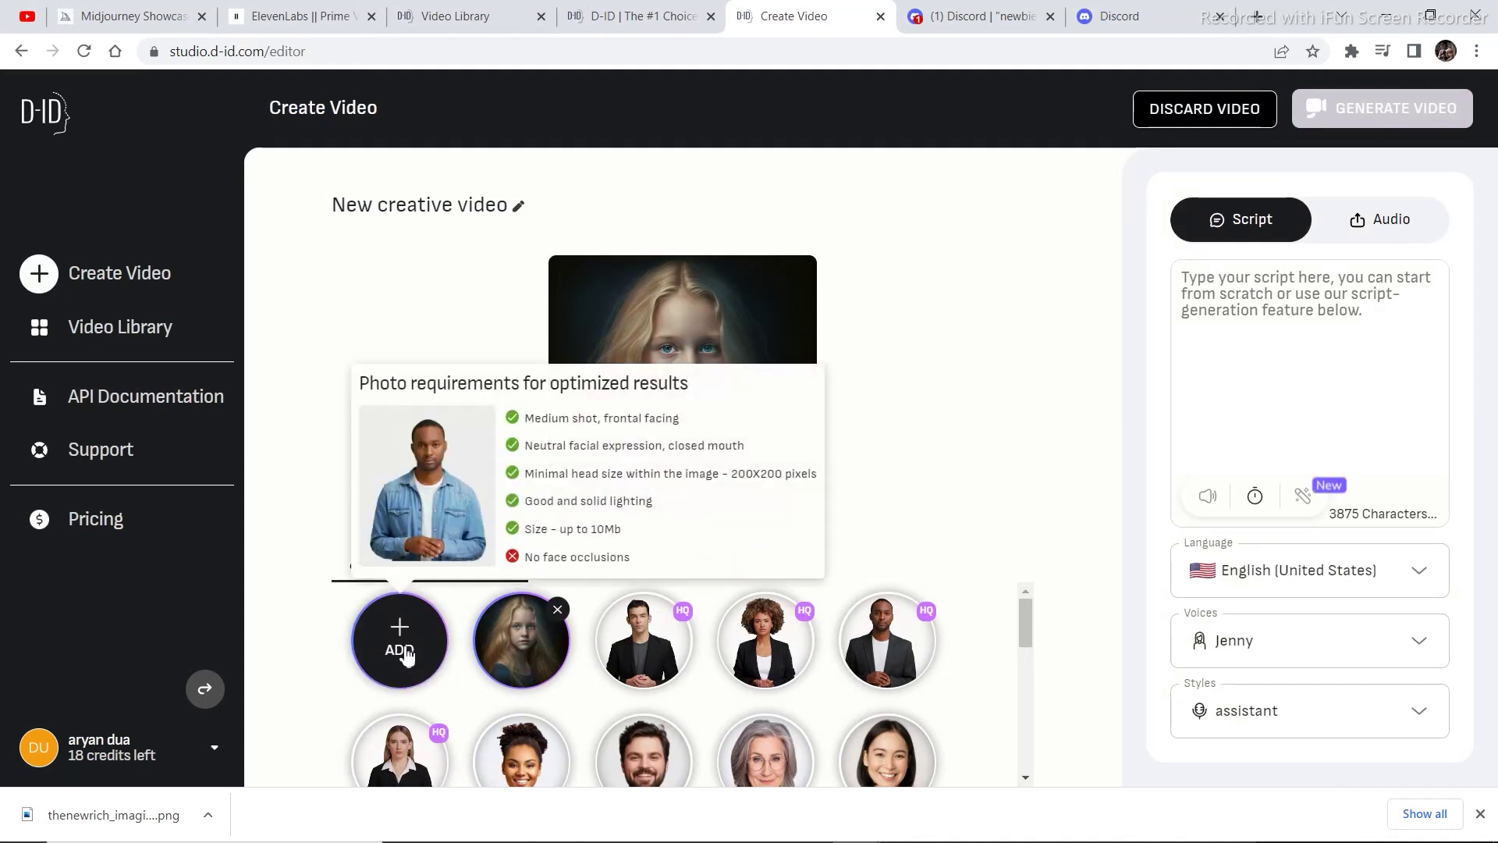
mouse_move(398, 655)
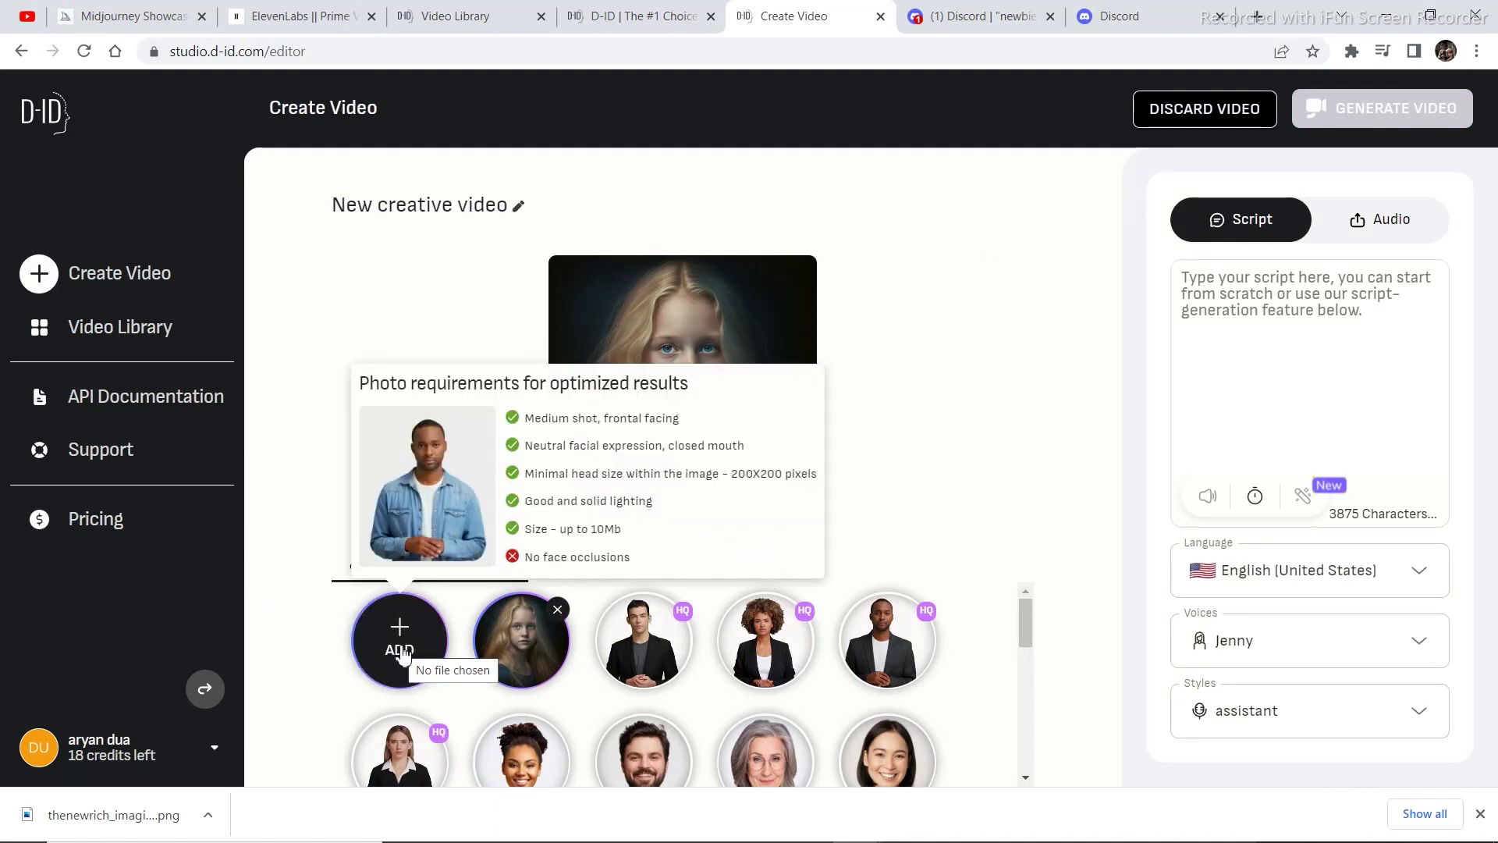
left_click(400, 651)
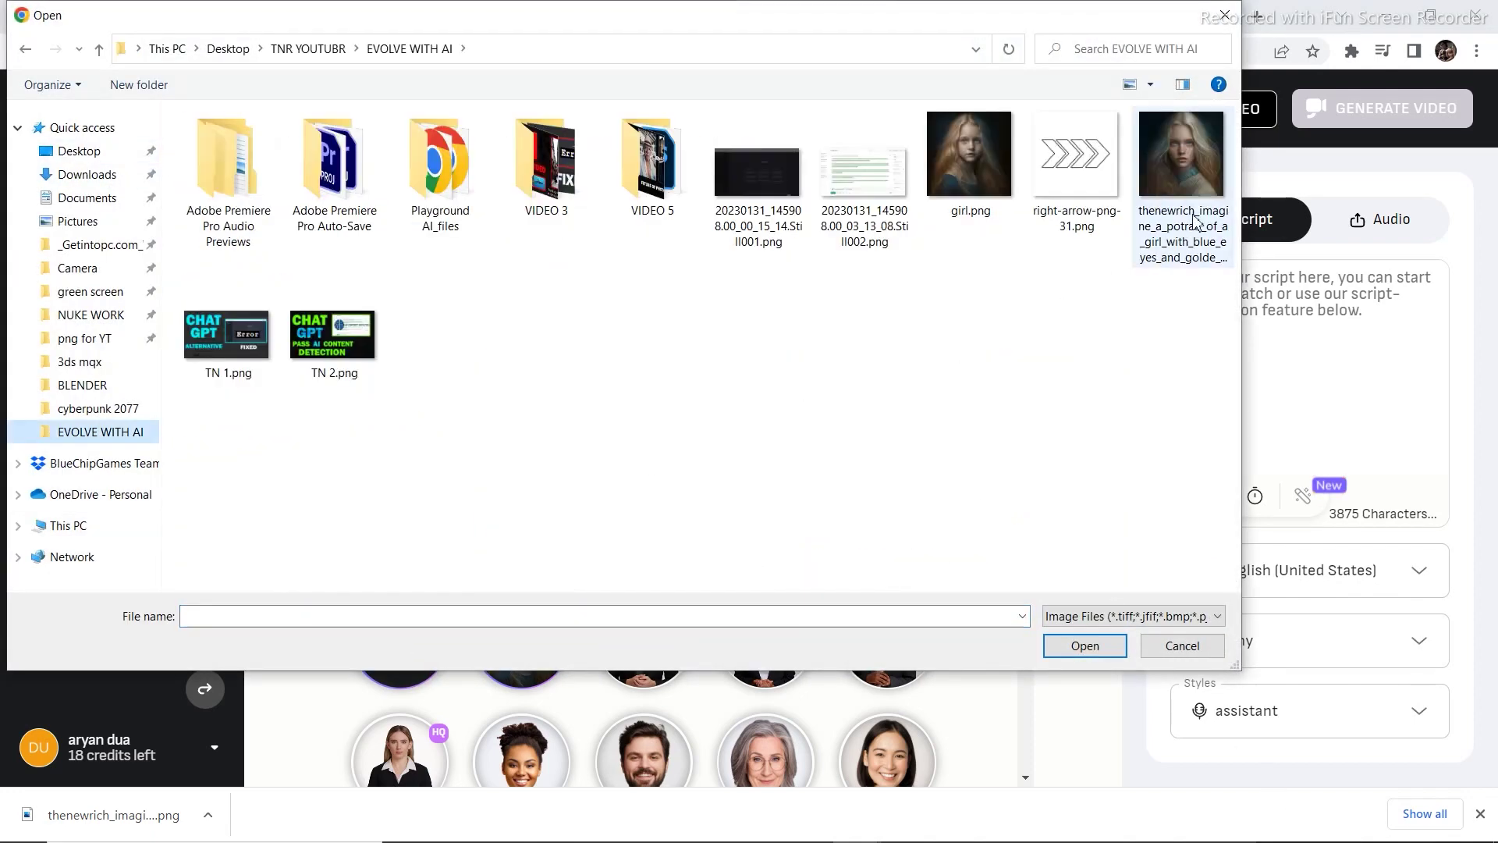
double_click(1210, 144)
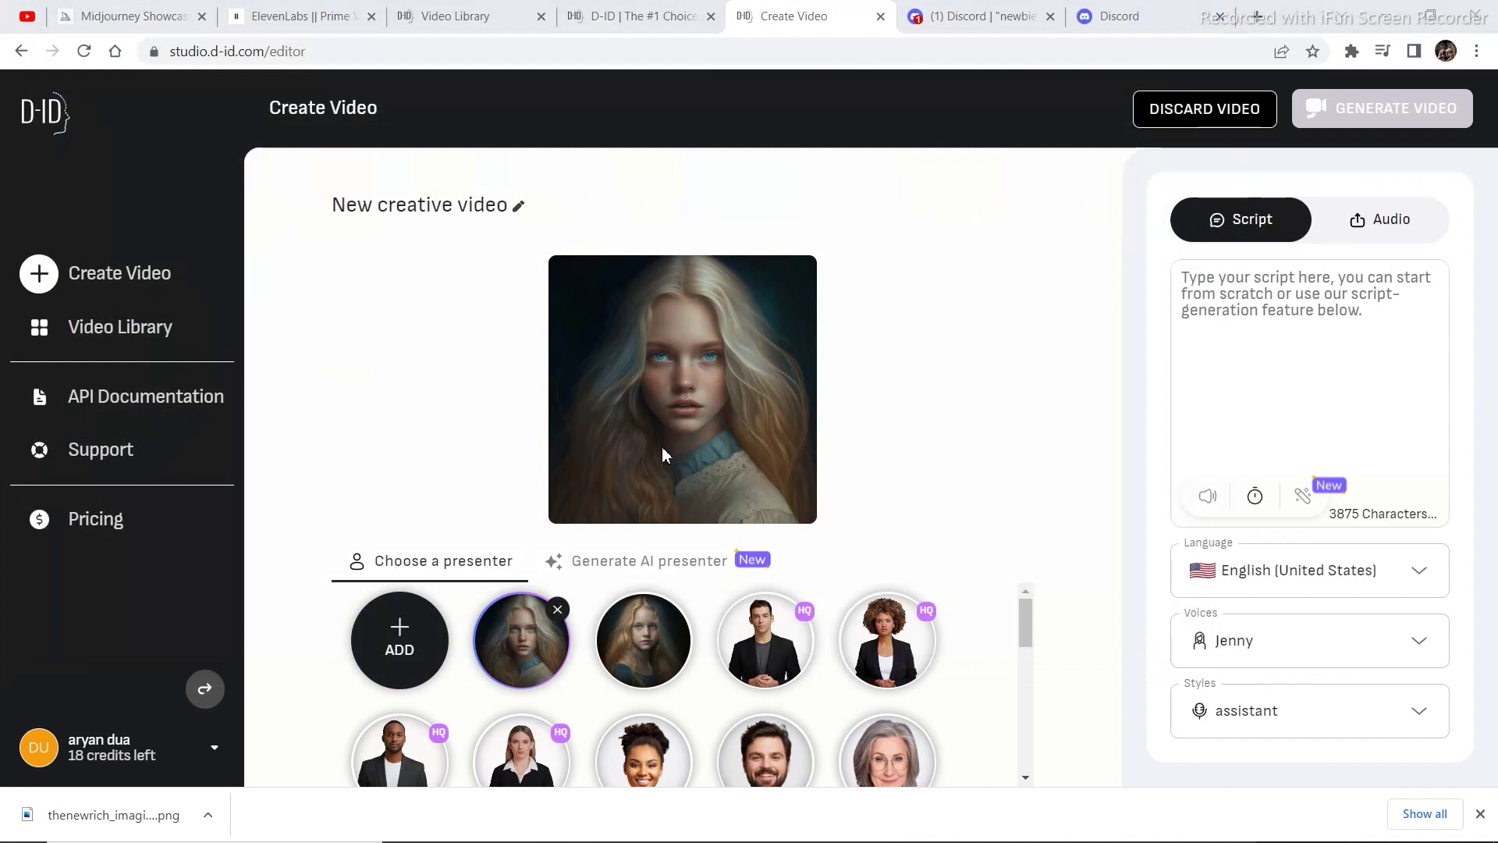
Set the D-ID video to use audio and download the Elli voiceover as premade_Elli (1).mp3.
left_click(1387, 222)
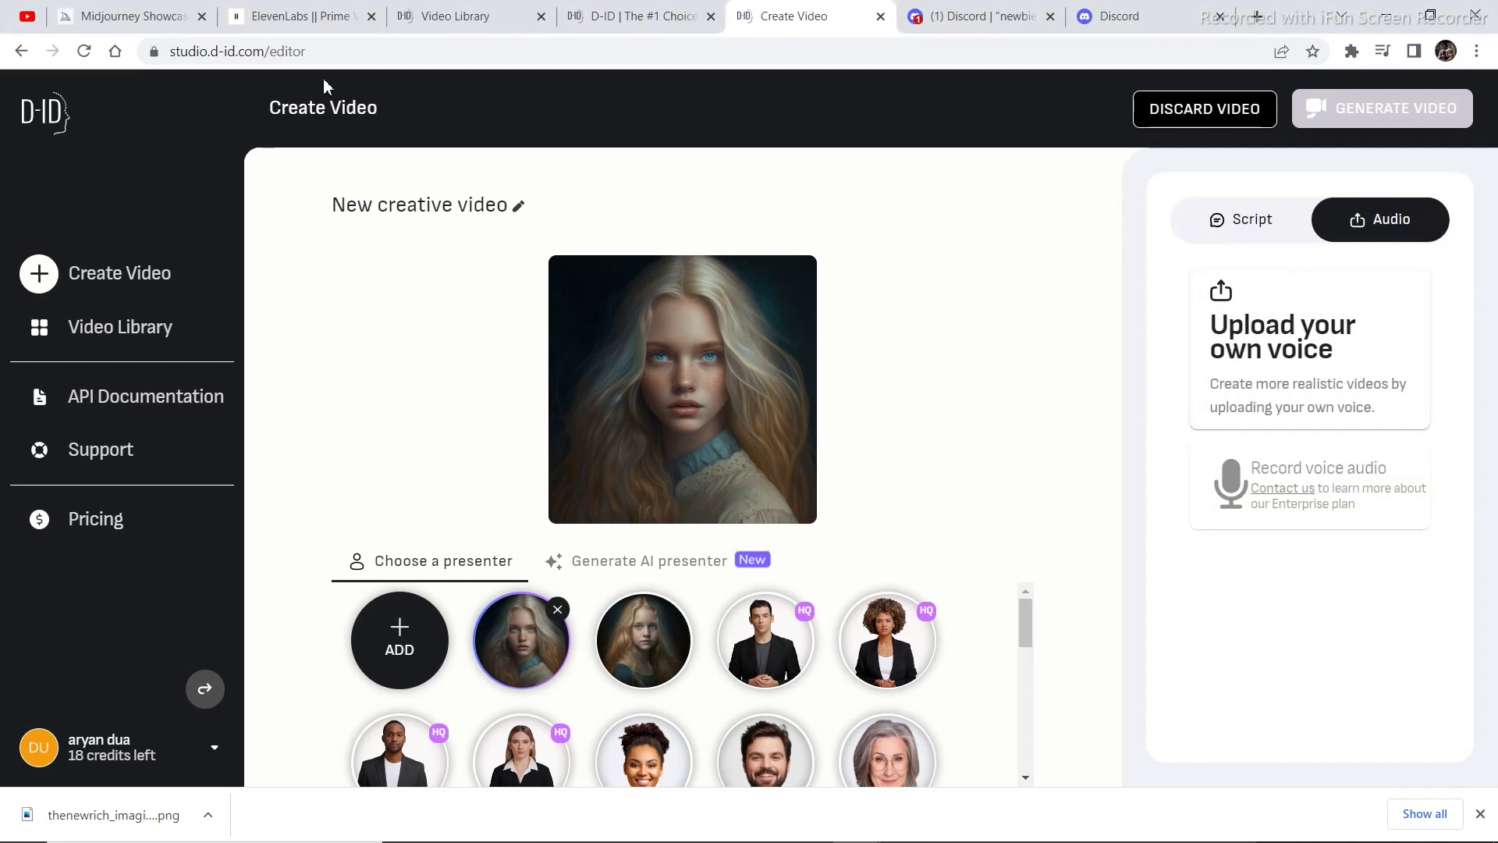
left_click(299, 17)
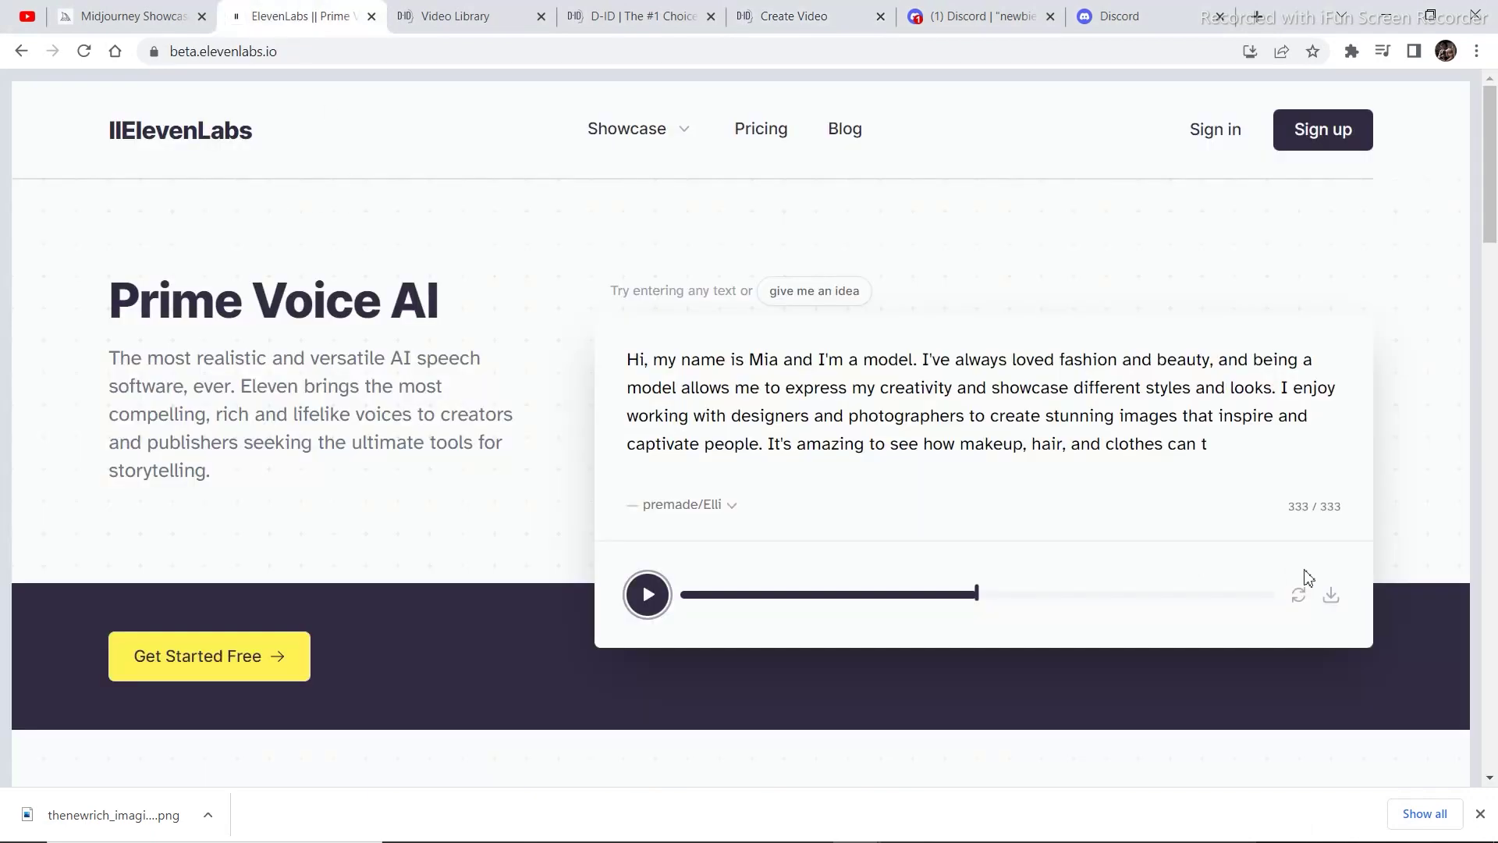
left_click(1331, 595)
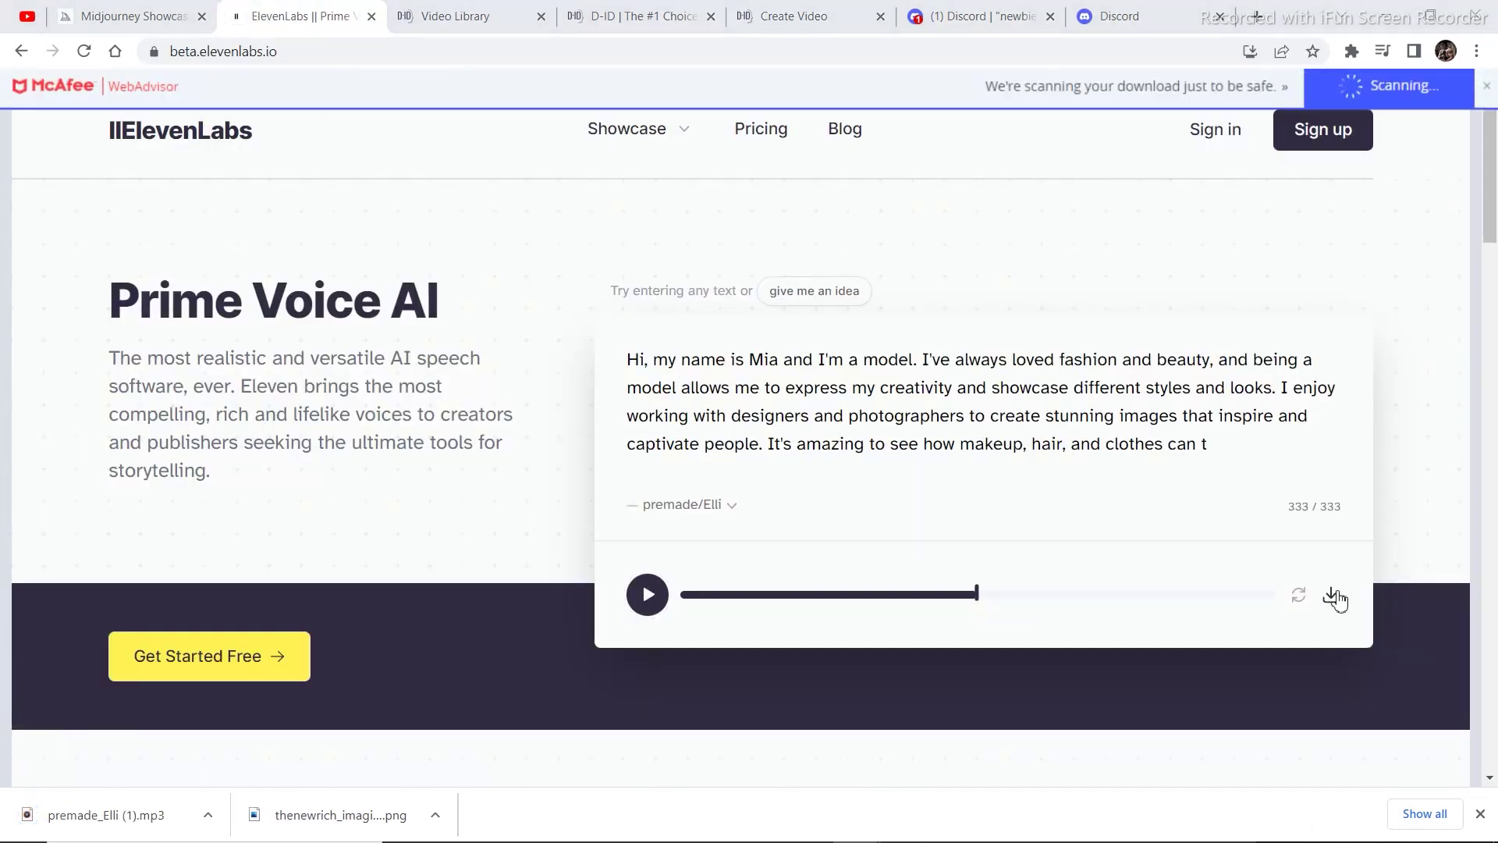
left_click(619, 13)
left_click(793, 16)
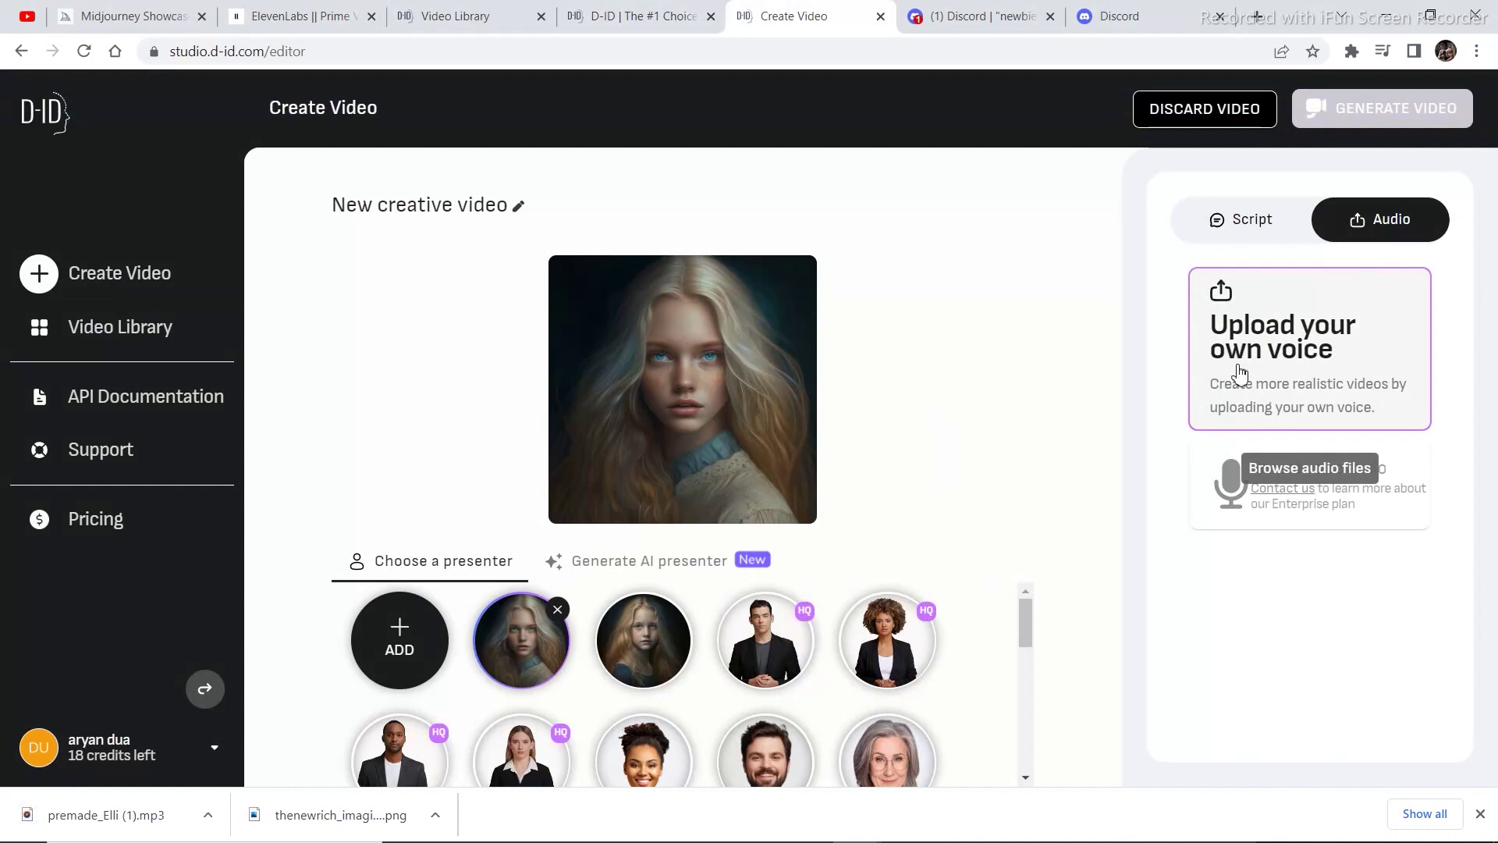
Upload premade_Elli (1).mp3 from Downloads as the video's 00:19 voice track.
left_click(1317, 359)
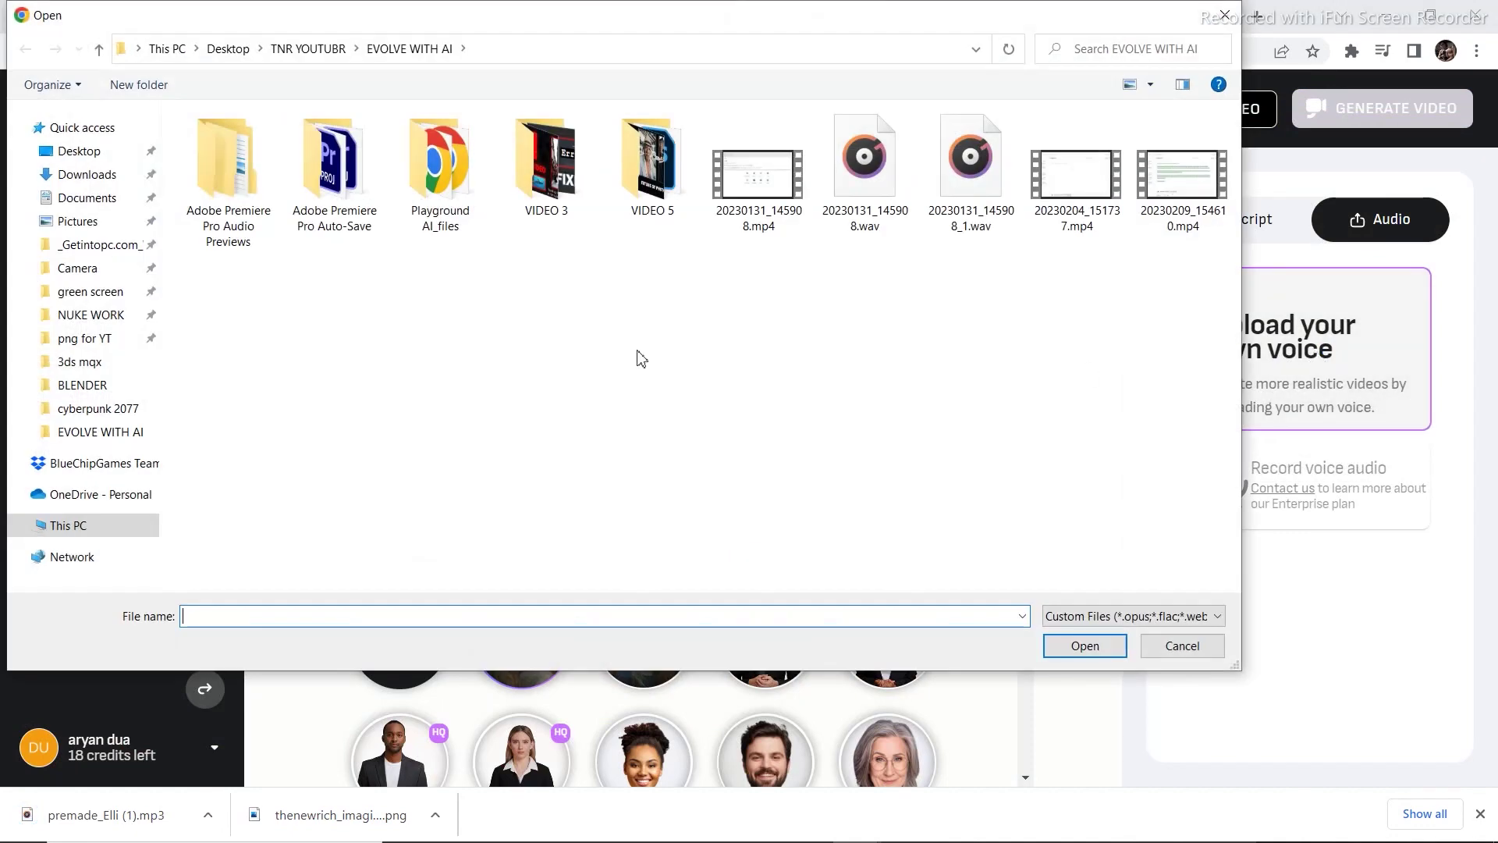
left_click(96, 174)
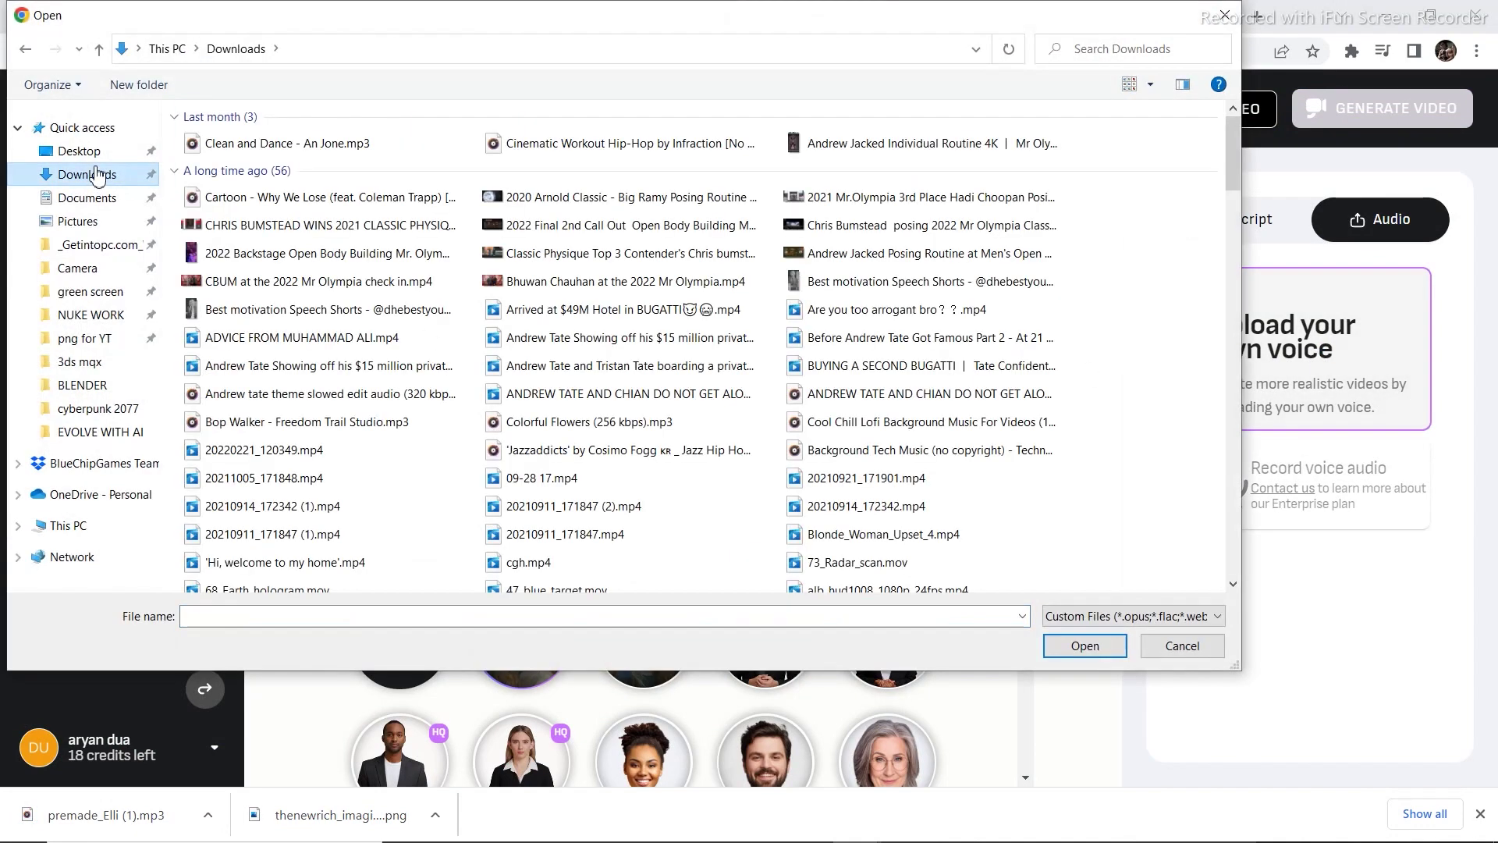
double_click(254, 146)
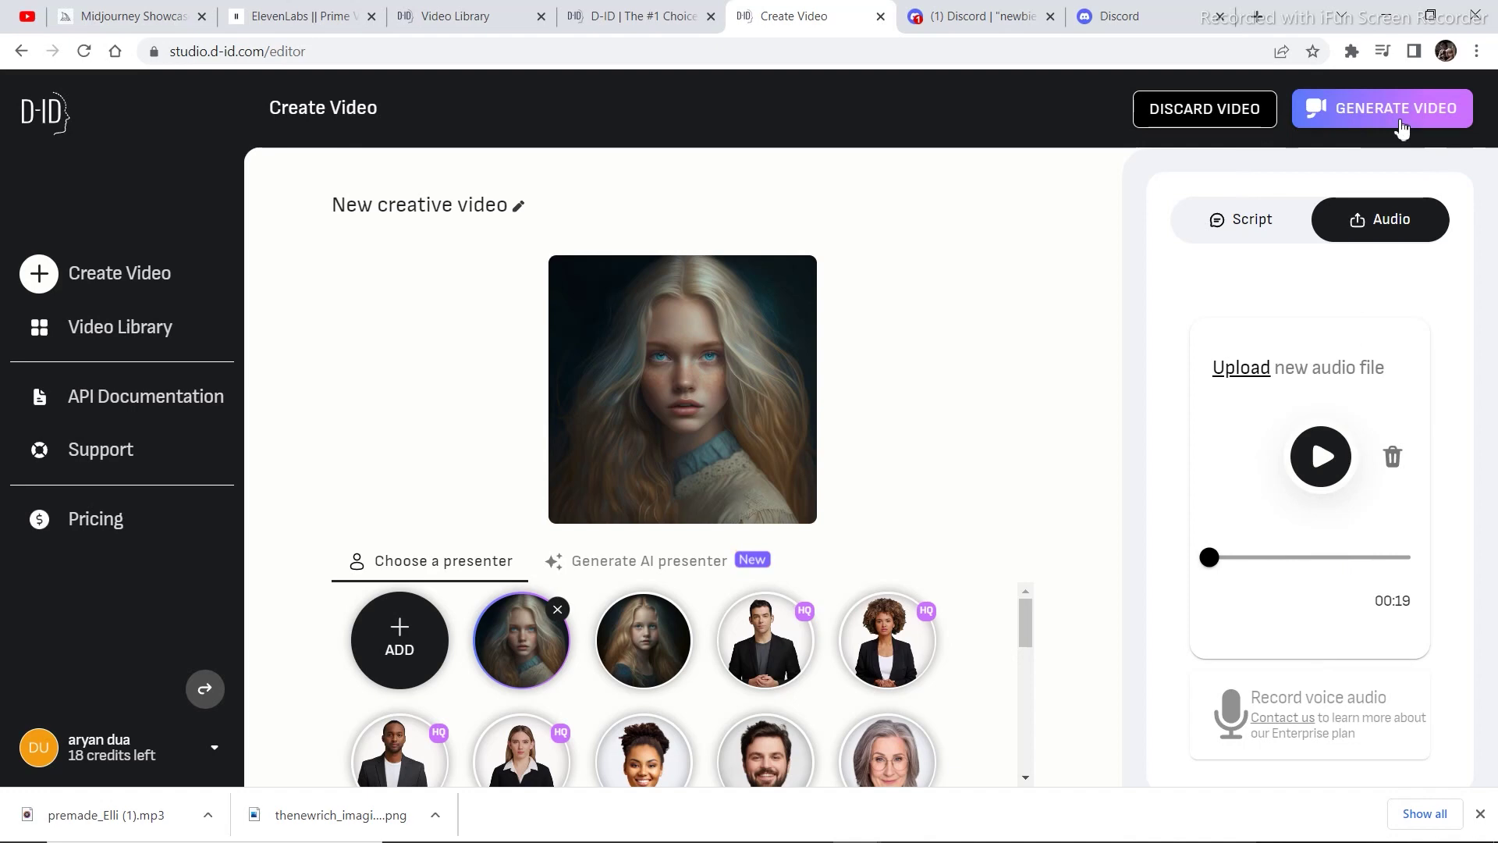
Generate the talking video, confirming the 2-credit cost.
left_click(1398, 125)
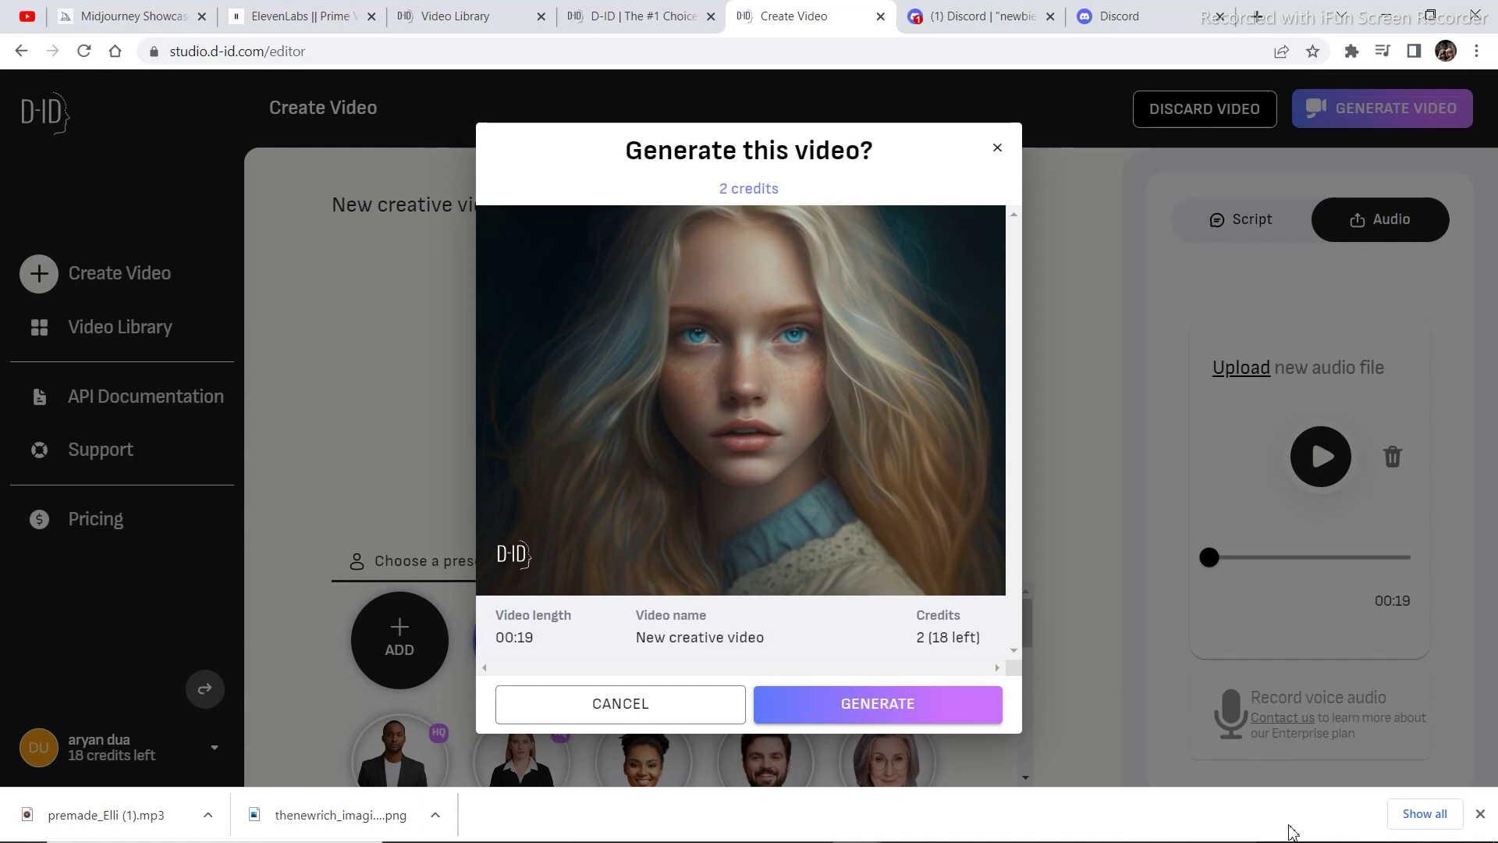
left_click(850, 706)
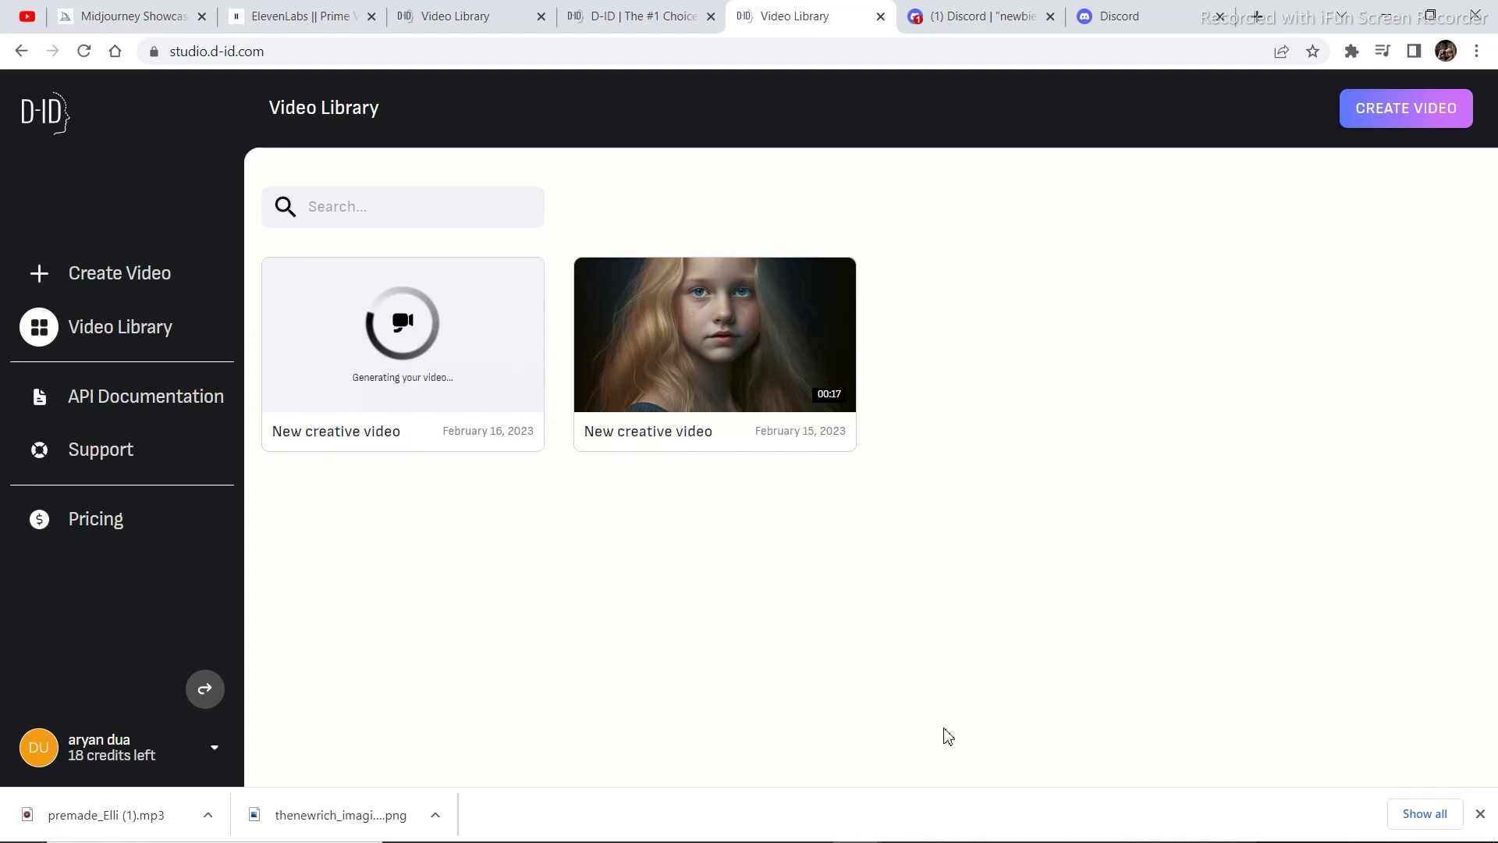
Play the finished 00:18 February 16 talking video, then close the player.
mouse_move(425, 285)
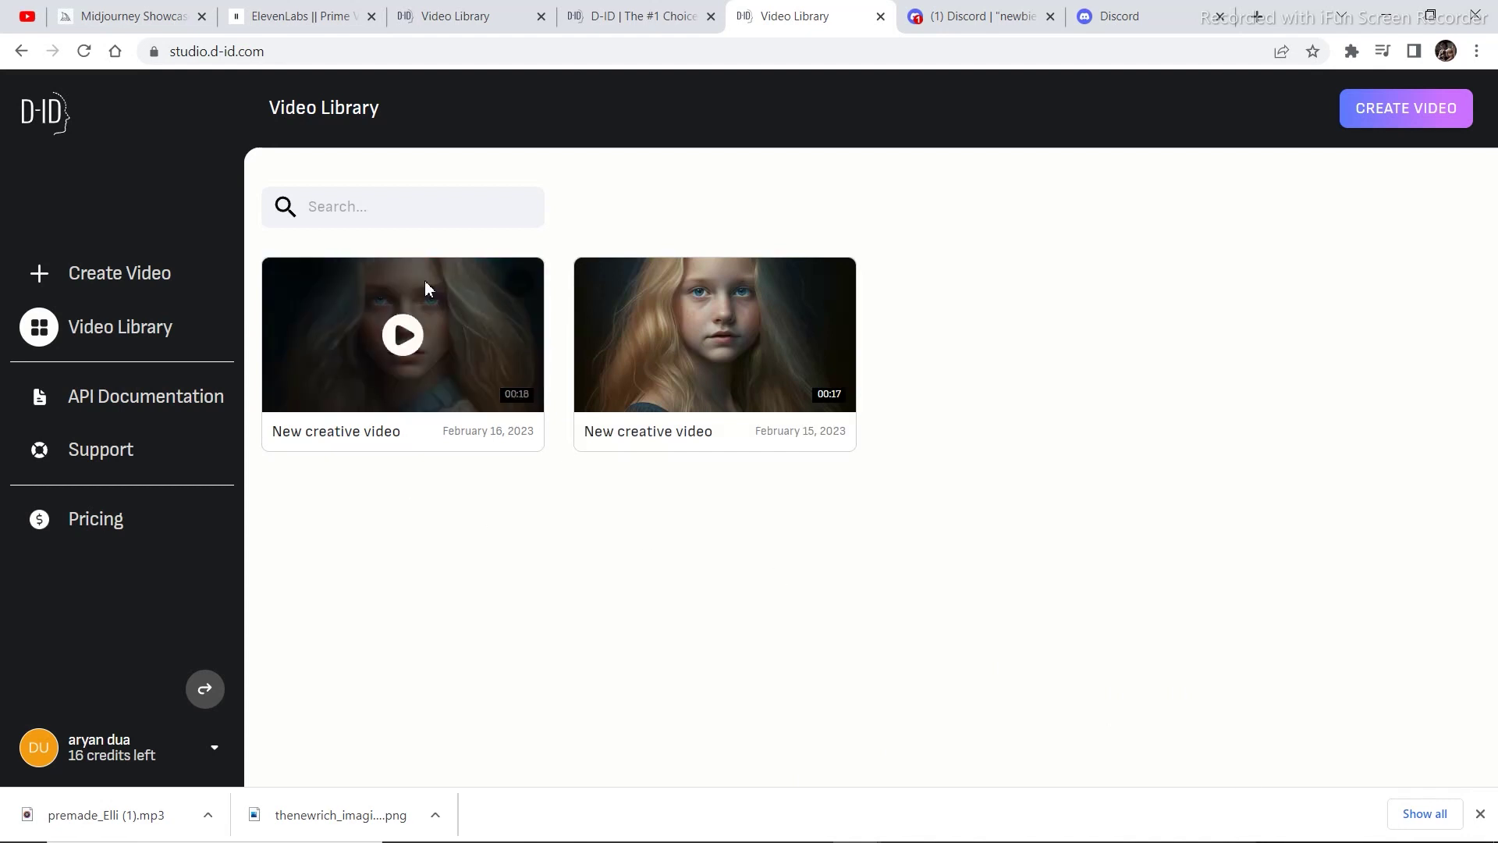
left_click(412, 336)
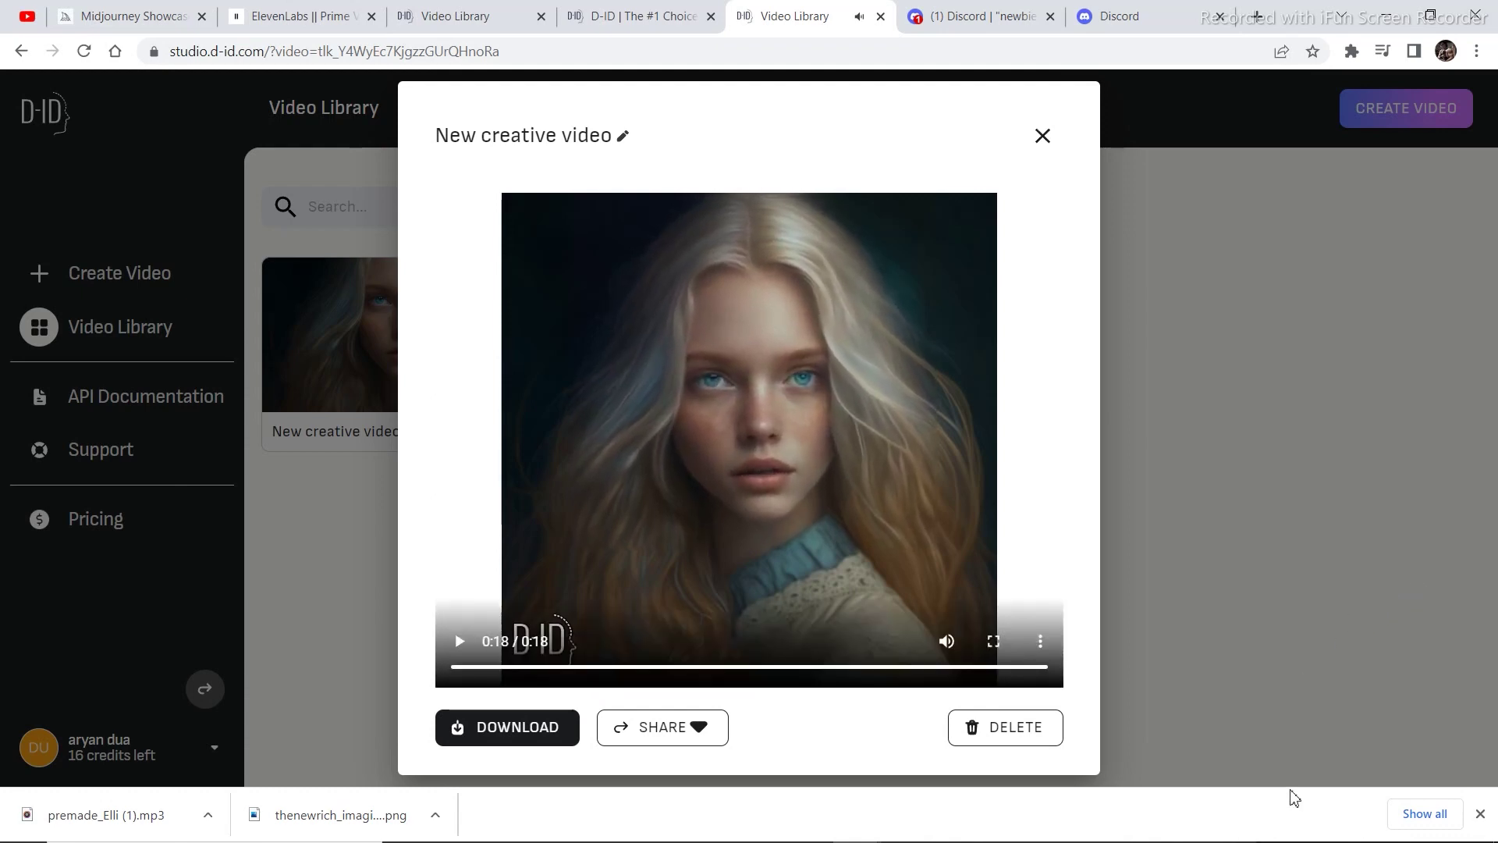
left_click(1040, 137)
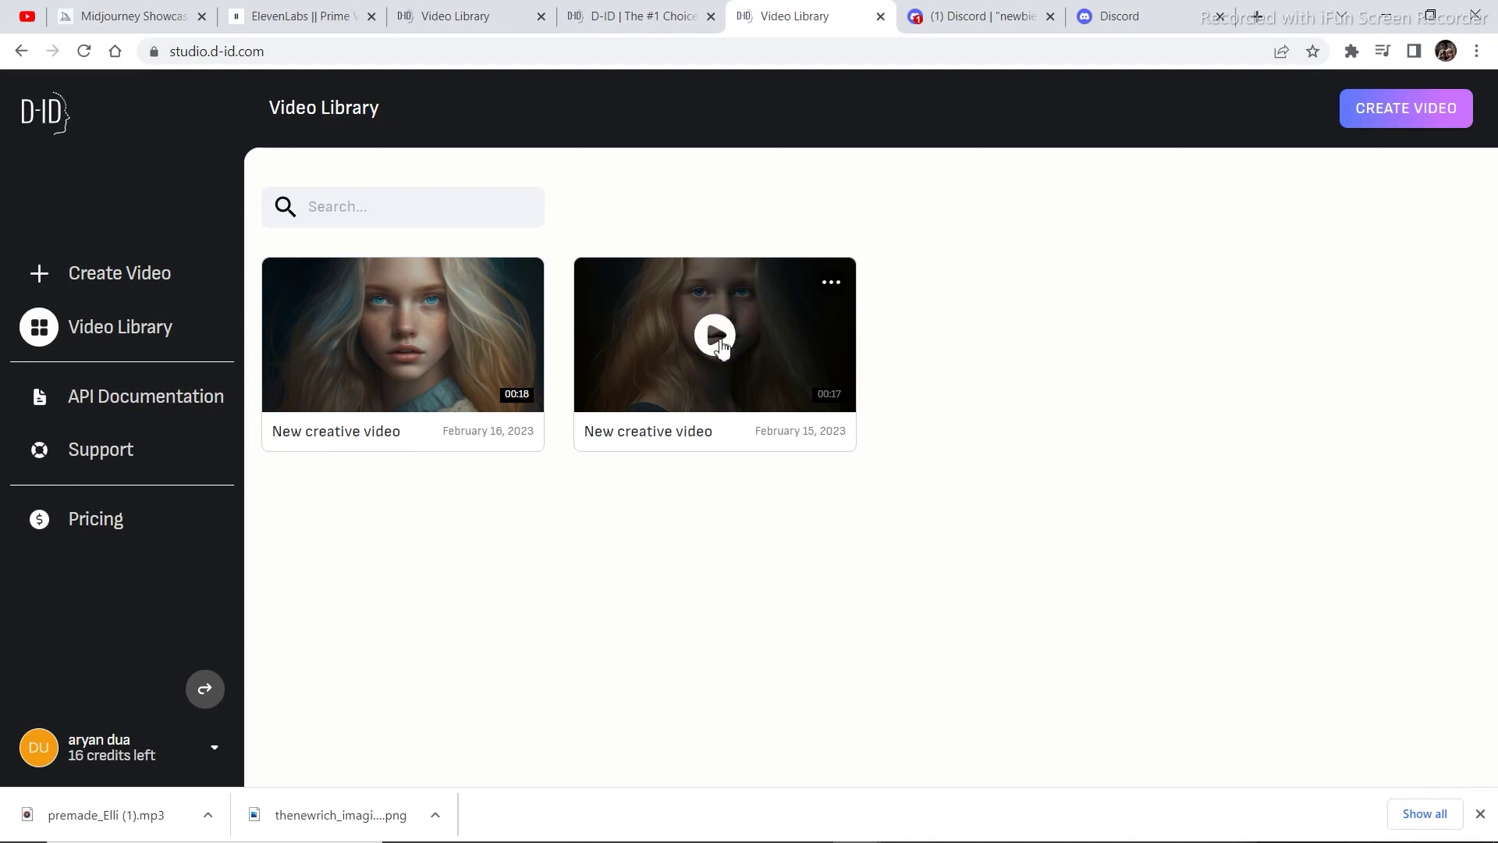
left_click(719, 342)
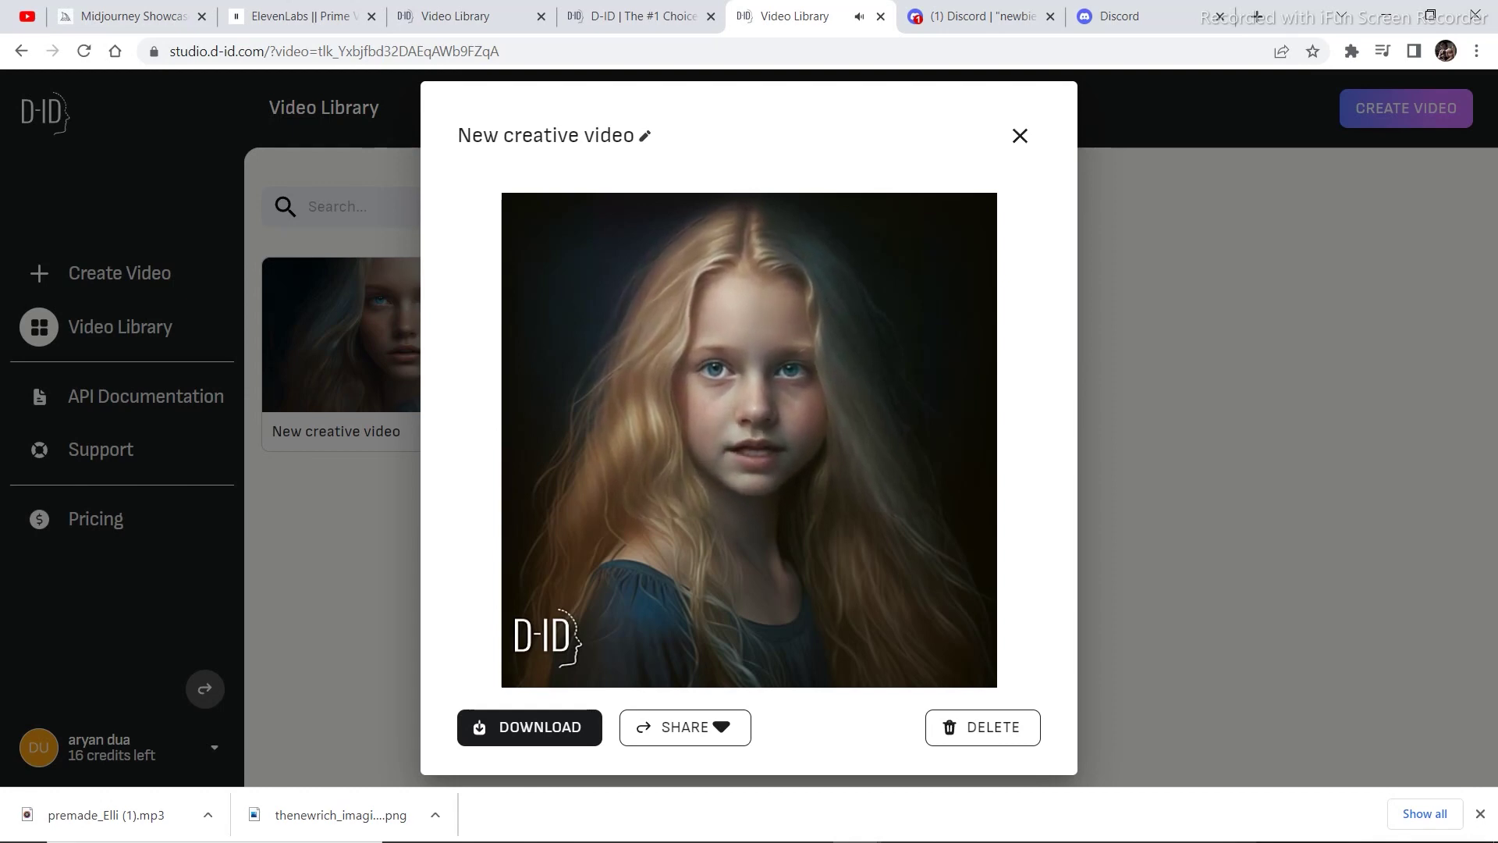
left_click(1020, 136)
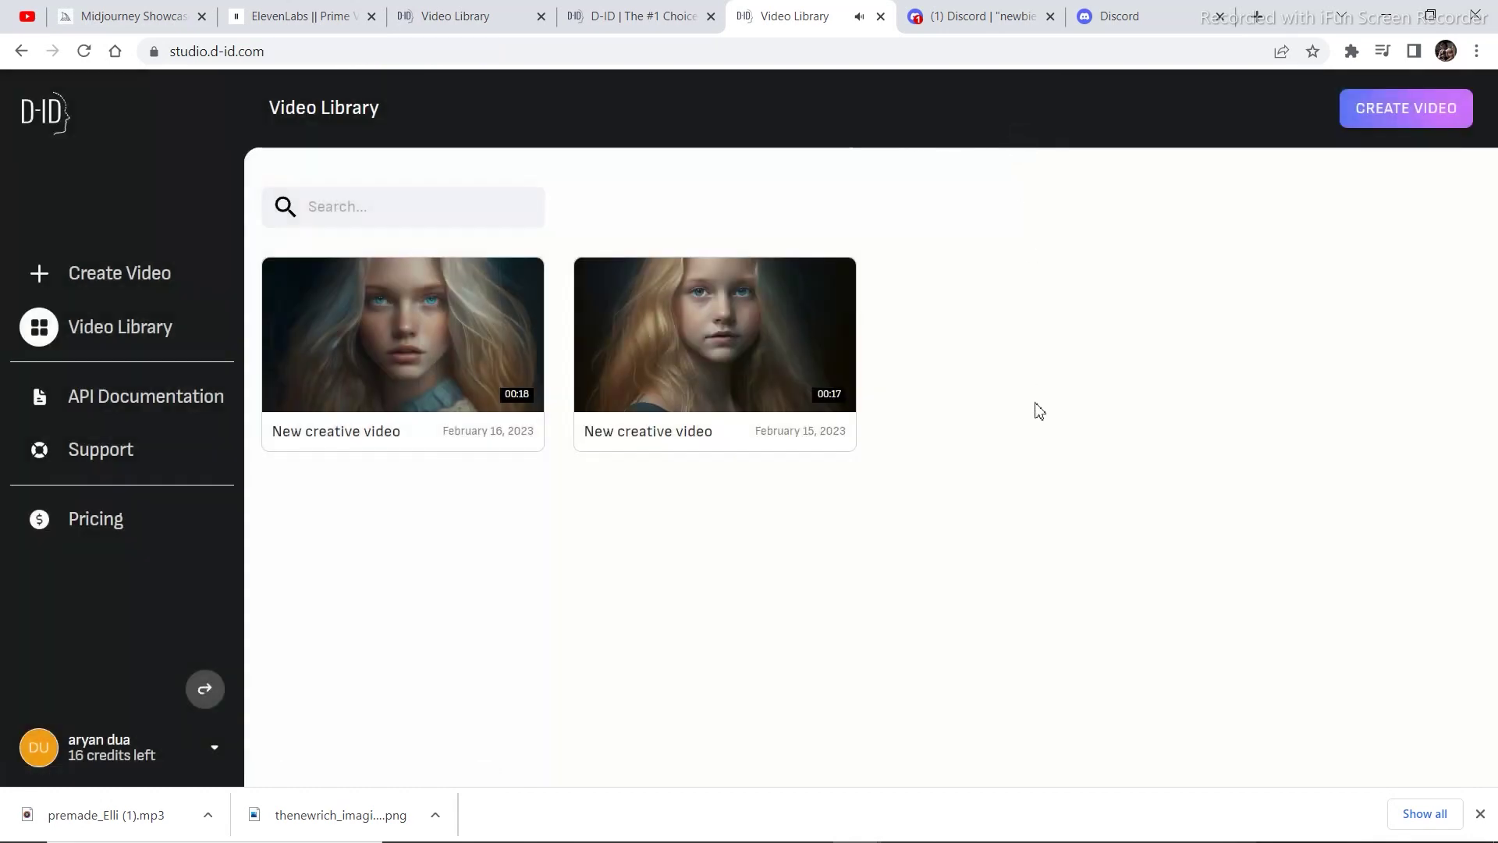